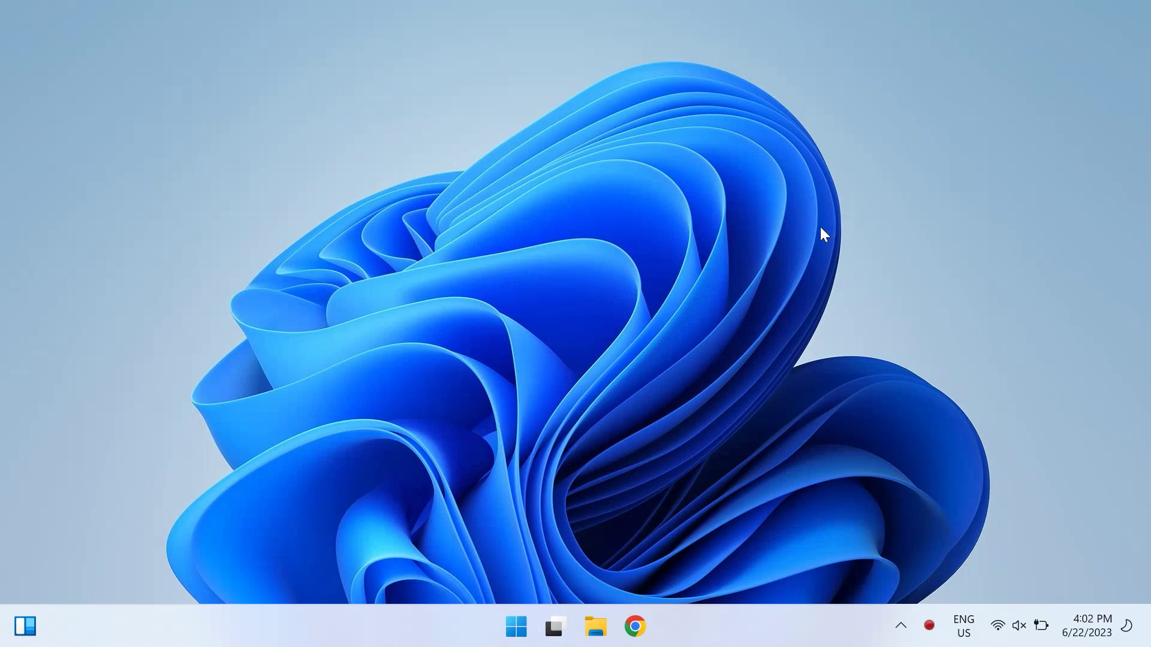
# View the current account's sign-in options from Start, then dismiss the menu
pyautogui.press('super')
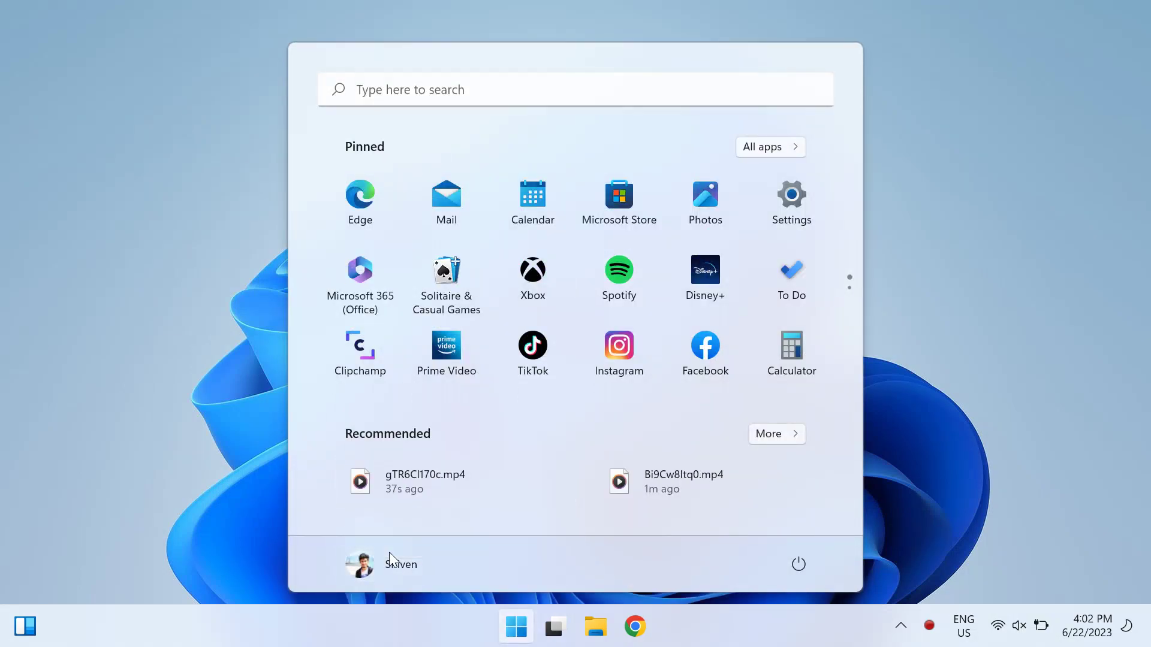
pyautogui.click(405, 564)
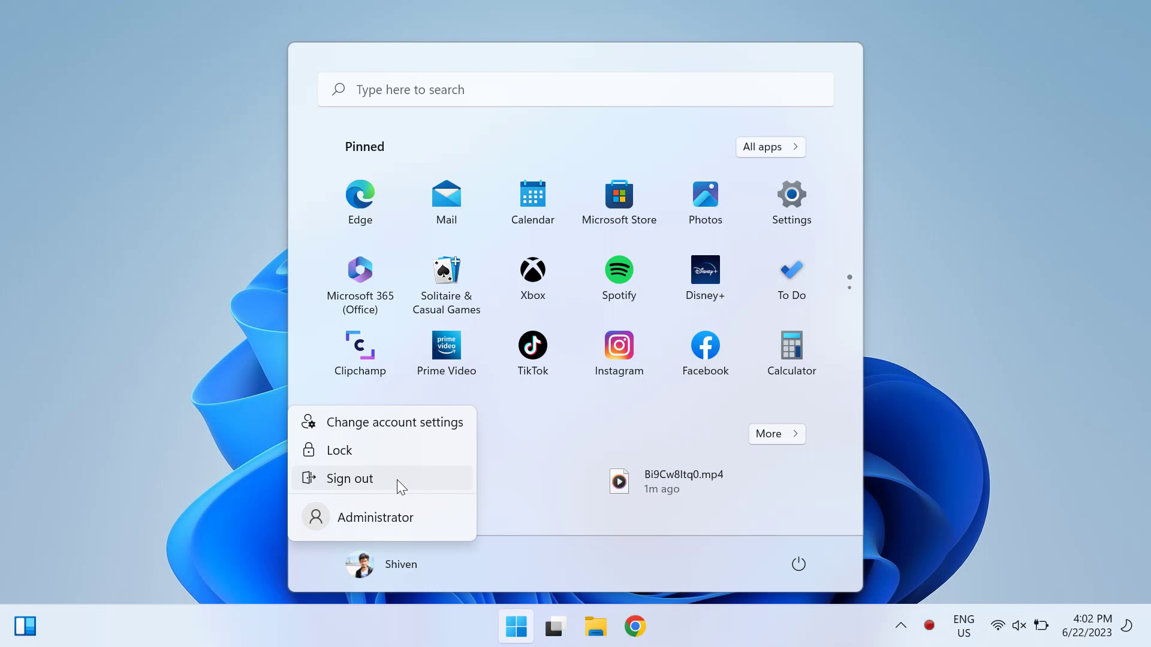
pyautogui.press('Escape')
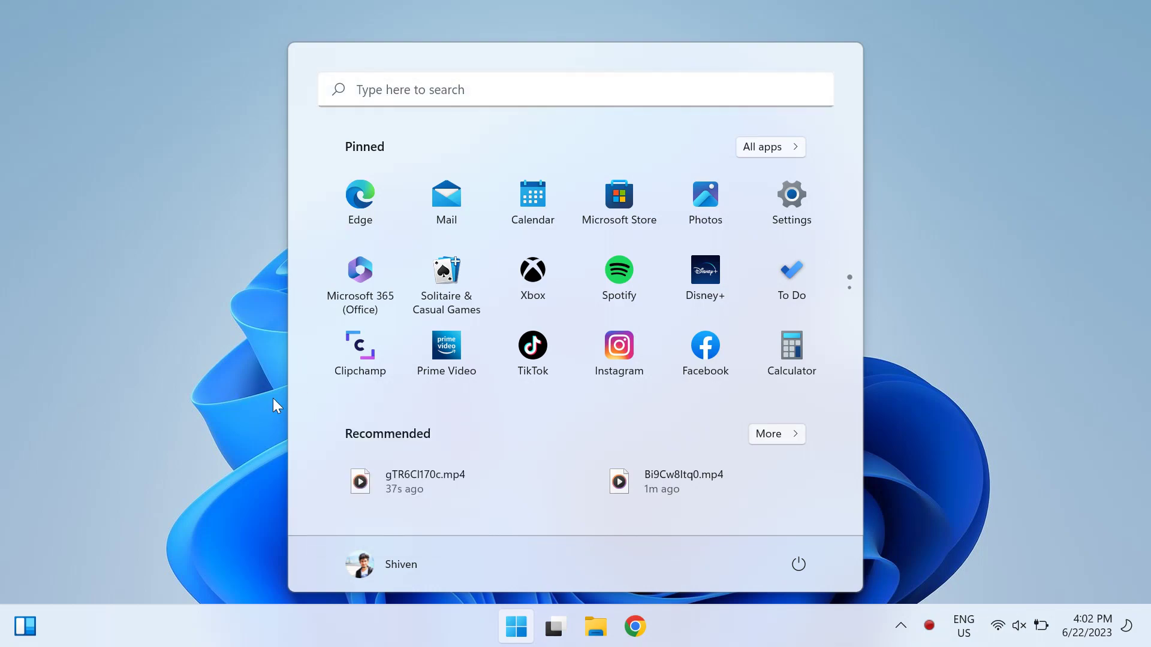
pyautogui.click(273, 399)
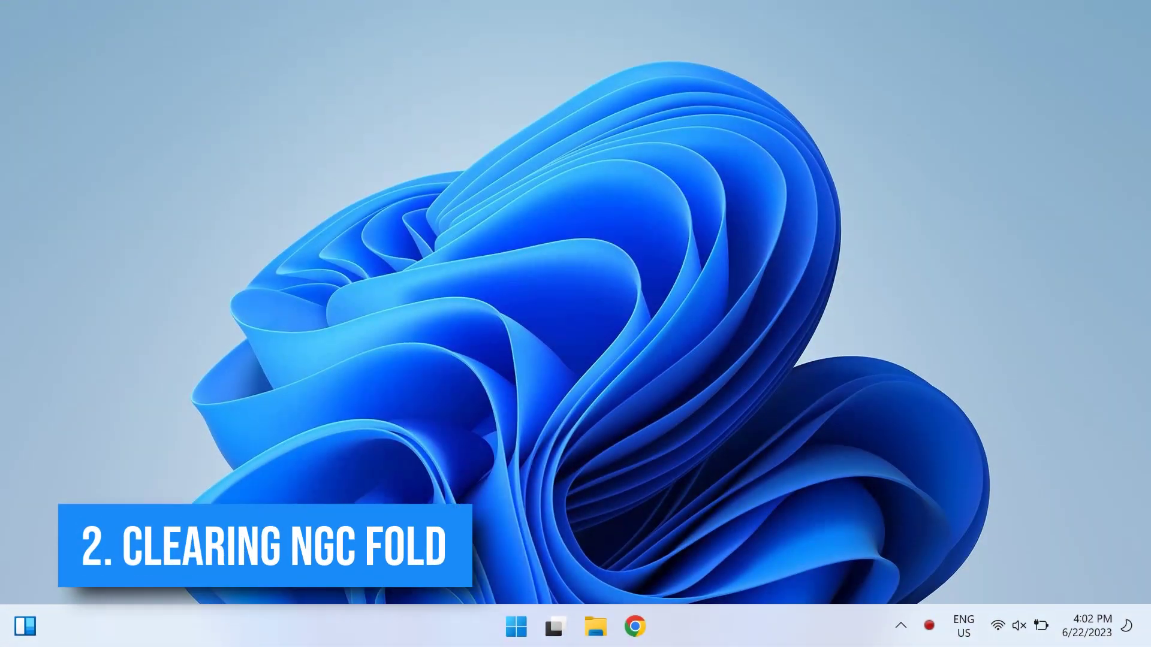
# Search Start for Command Prompt and launch it as administrator
pyautogui.press('super')
pyautogui.write('comm')
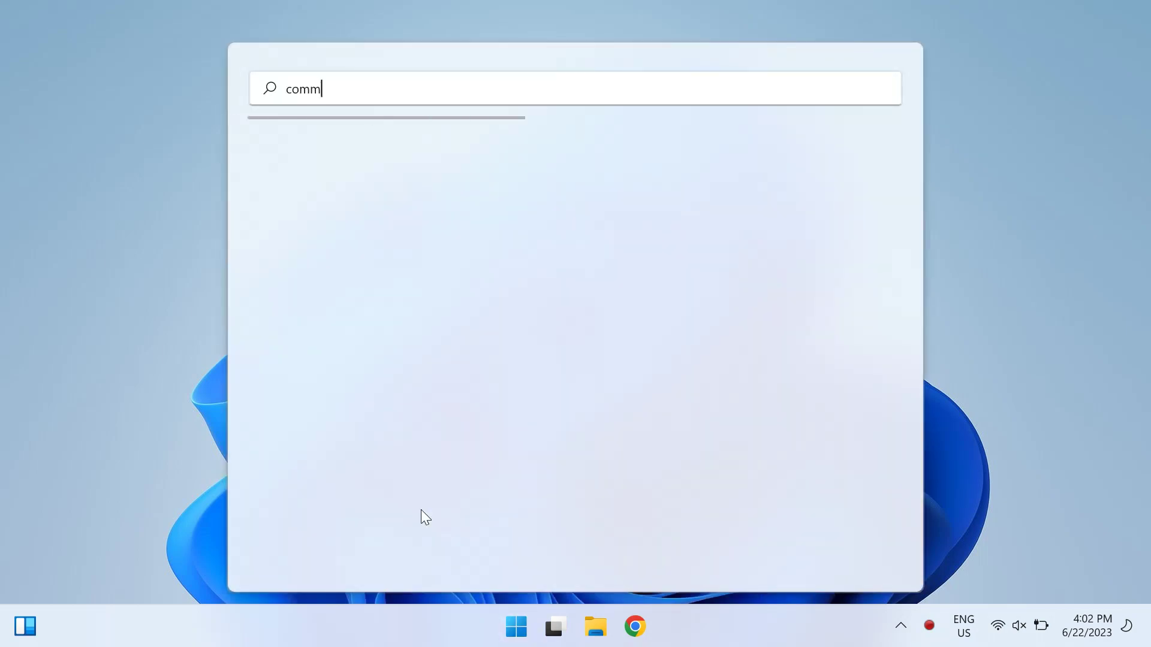
pyautogui.write('and prompt')
pyautogui.hotkey('shift', 'F10')
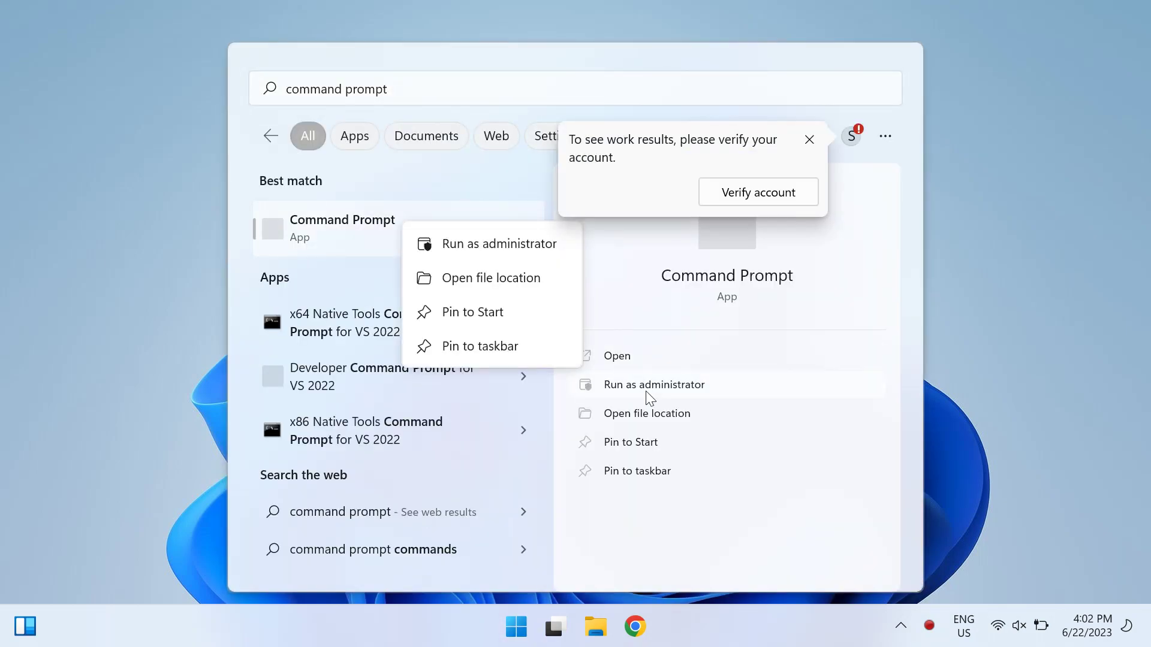
pyautogui.click(487, 255)
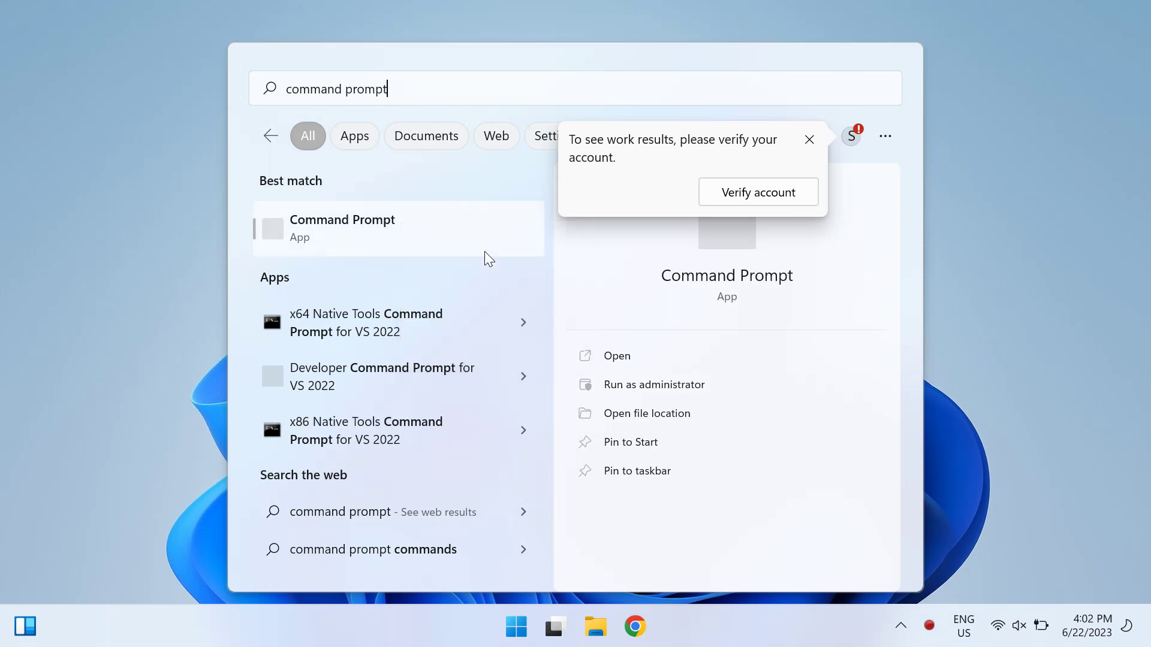
# Run 'icacls …\AppData\Local\Microsoft\Ngc /T /Q /C /RESET', which reports the path not found
pyautogui.write('icacls ')
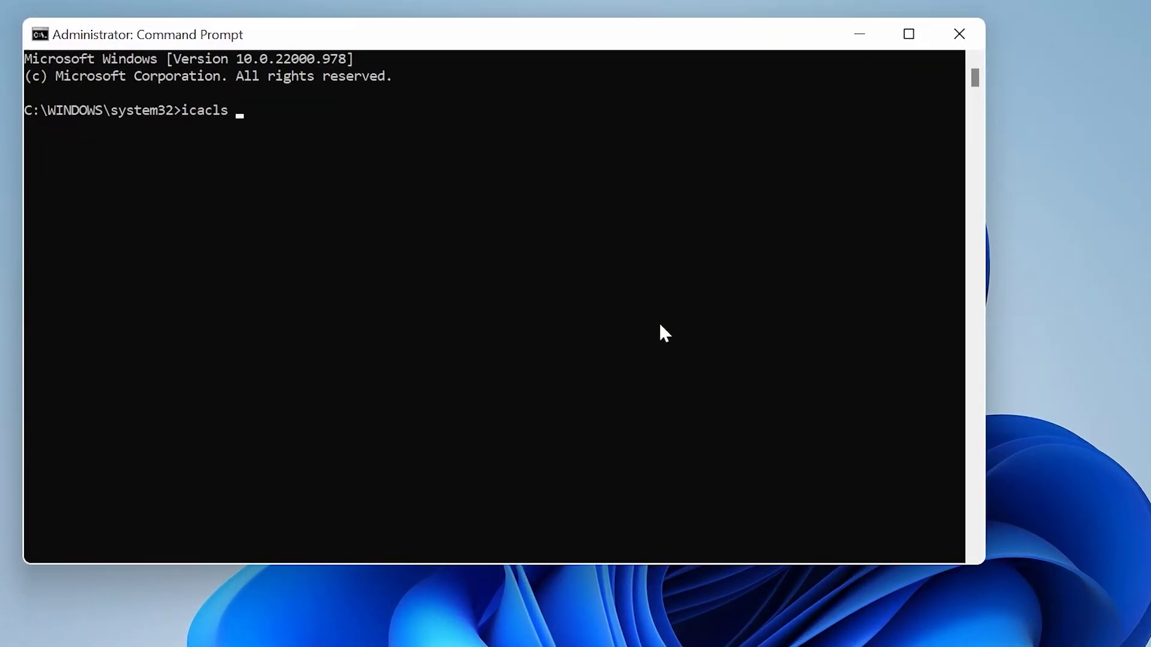
pyautogui.write('C:\\Windows\\ServicesPro')
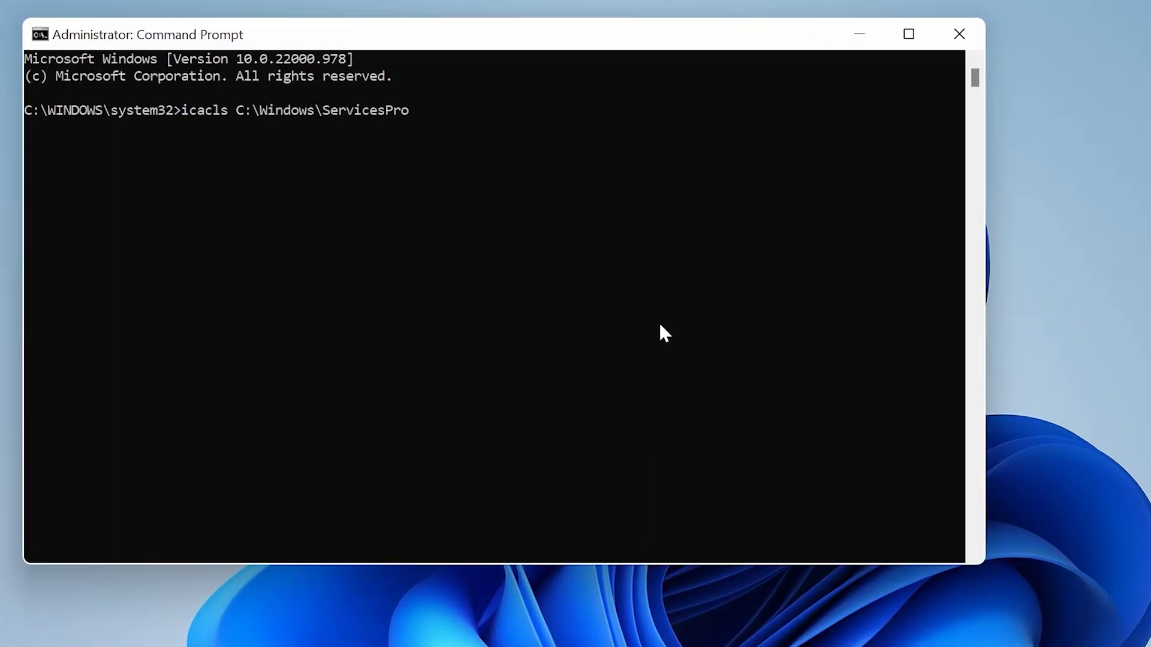
pyautogui.write('files\\LocalService\\App')
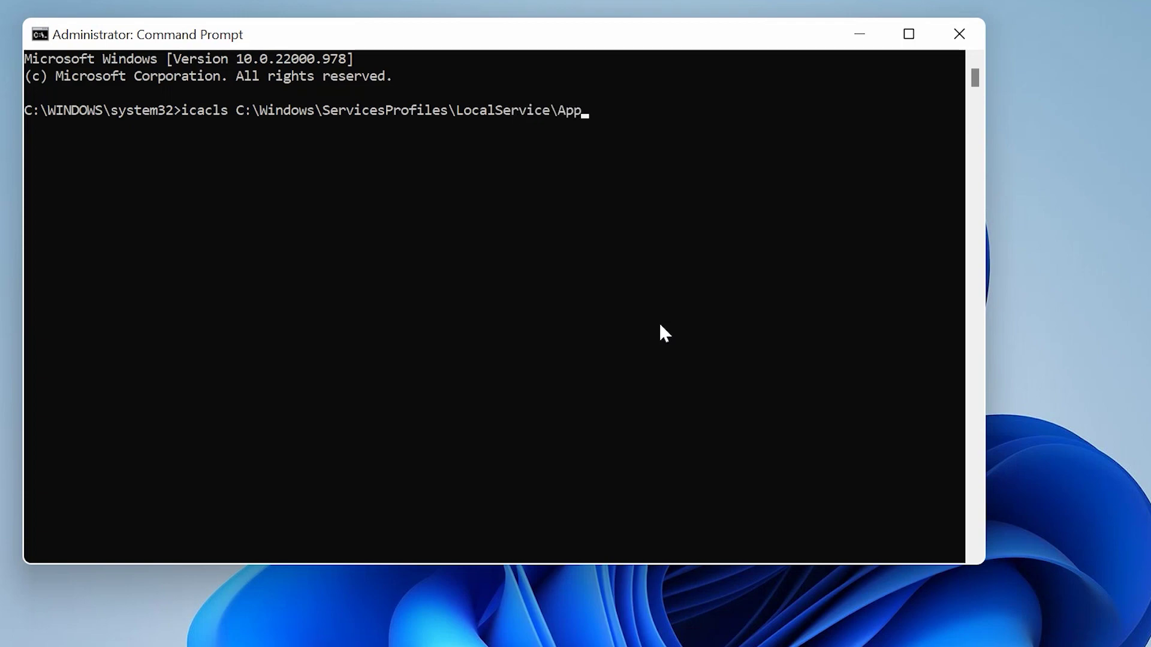
pyautogui.write('Data\\Local\\Microsoft\\Ng')
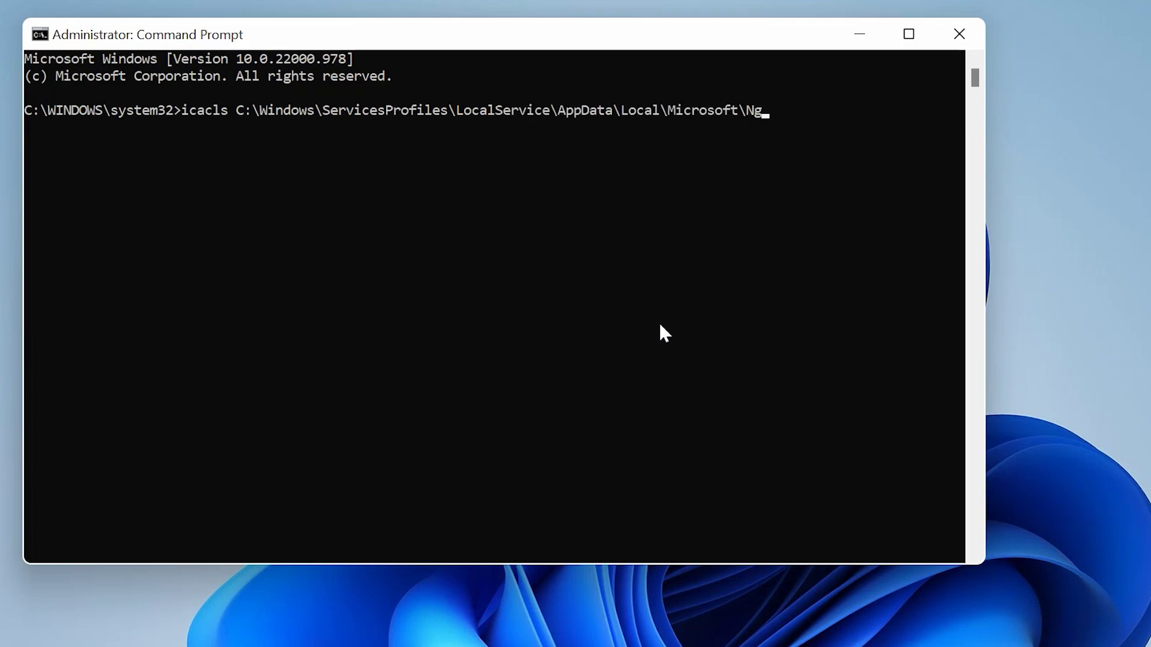
pyautogui.write('c /T /Q /C /RESET')
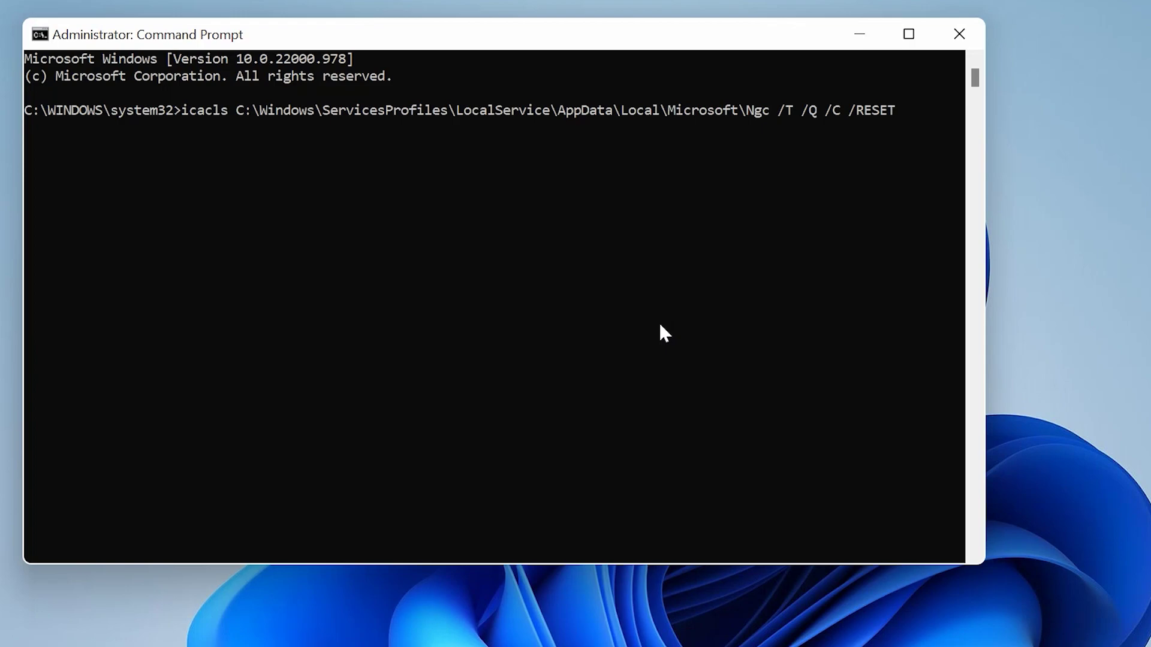
pyautogui.press('Return')
pyautogui.moveTo(276, 145); pyautogui.dragTo(472, 147)
pyautogui.click(482, 261)
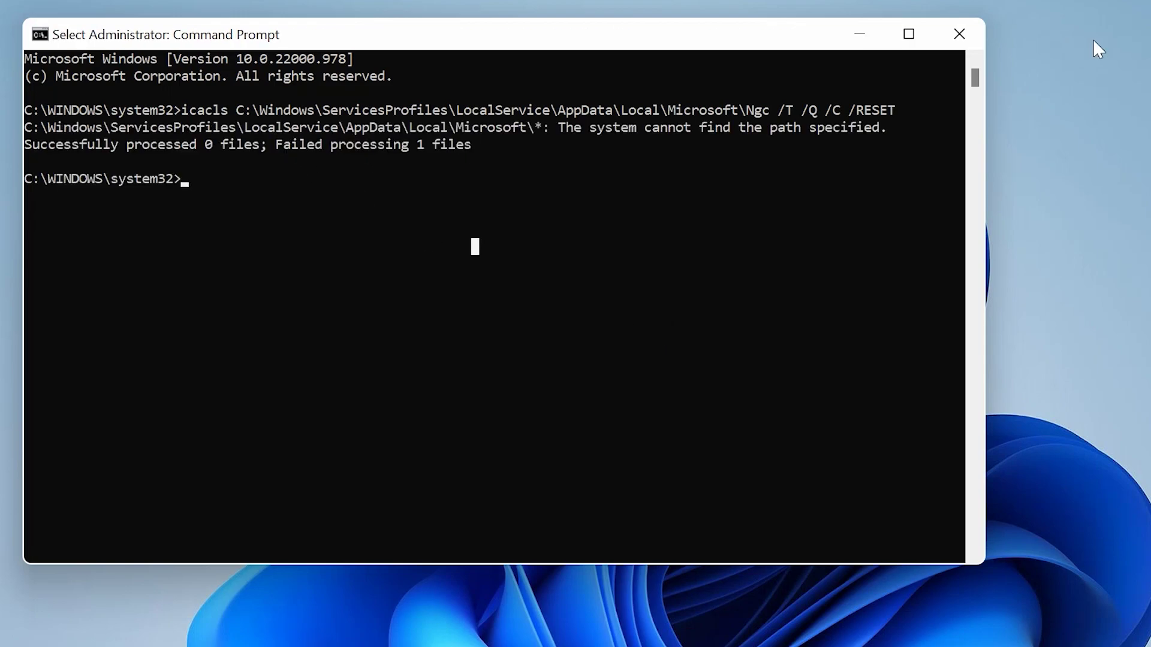
# Close Command Prompt and browse File Explorer to C:\Windows\ServiceProfiles\LocalService
pyautogui.click(959, 34)
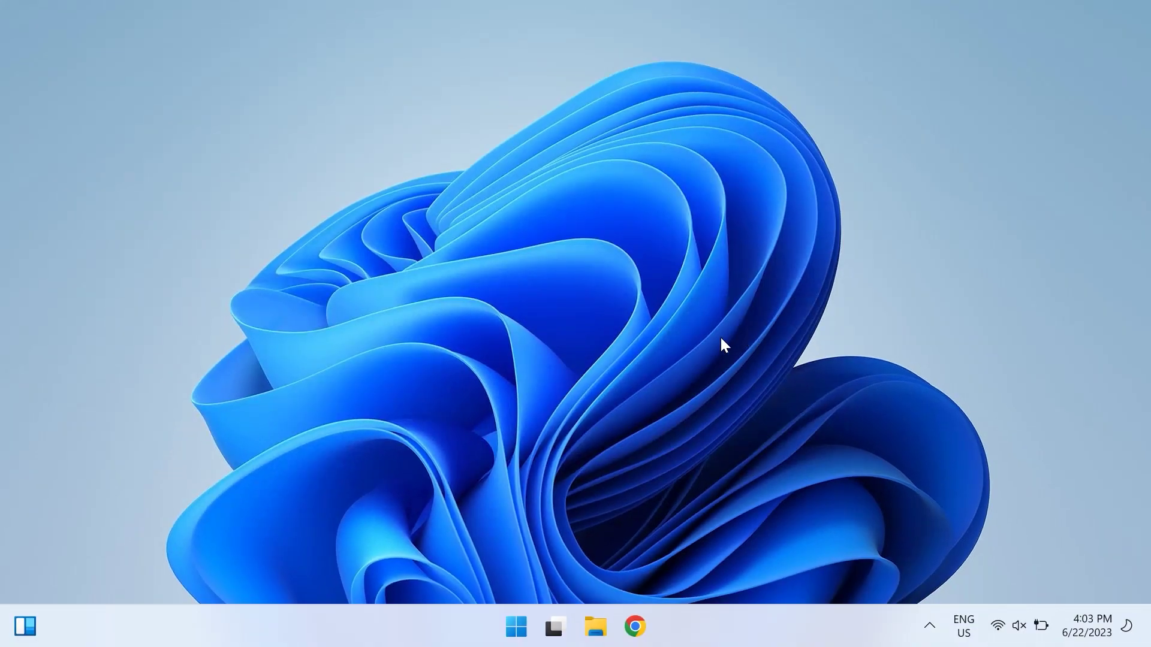
pyautogui.click(603, 624)
pyautogui.doubleClick(282, 293)
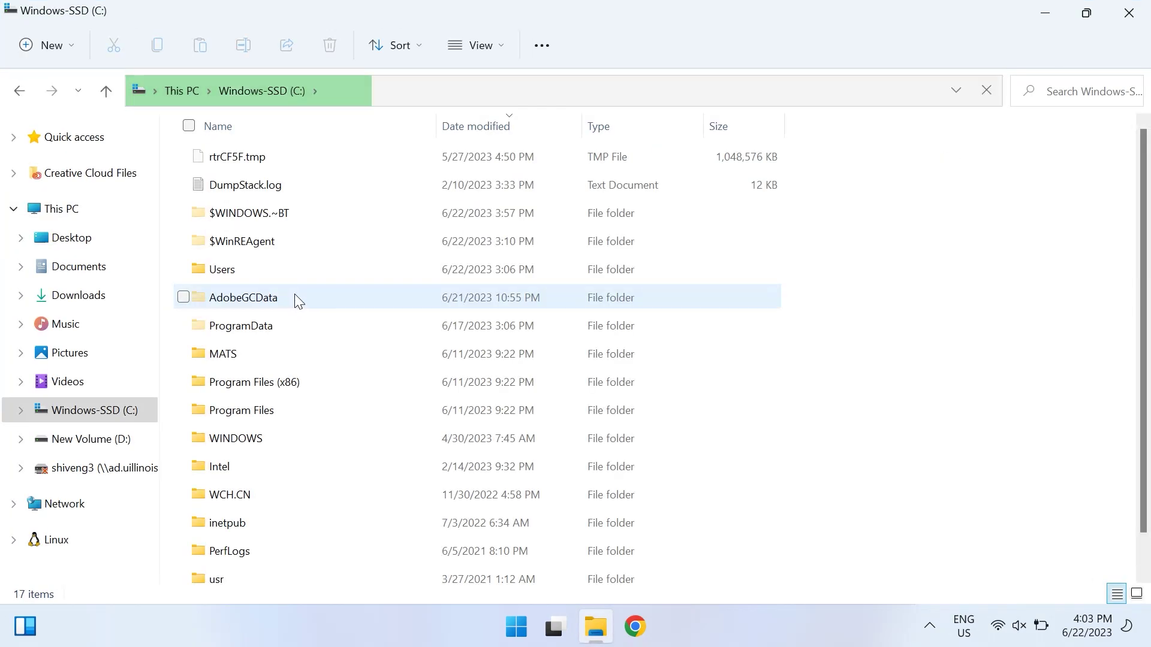
pyautogui.scroll(-1, 320, 403)
pyautogui.click(321, 403)
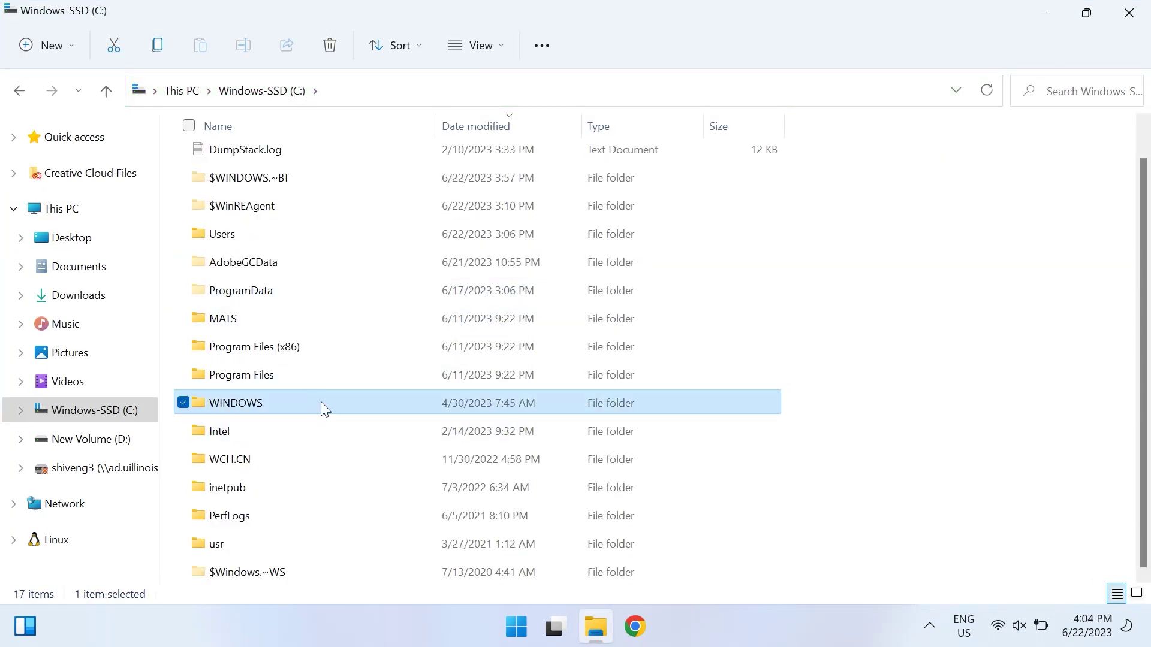
pyautogui.doubleClick(321, 403)
pyautogui.scroll(-10, 333, 397)
pyautogui.doubleClick(311, 154)
pyautogui.click(305, 155)
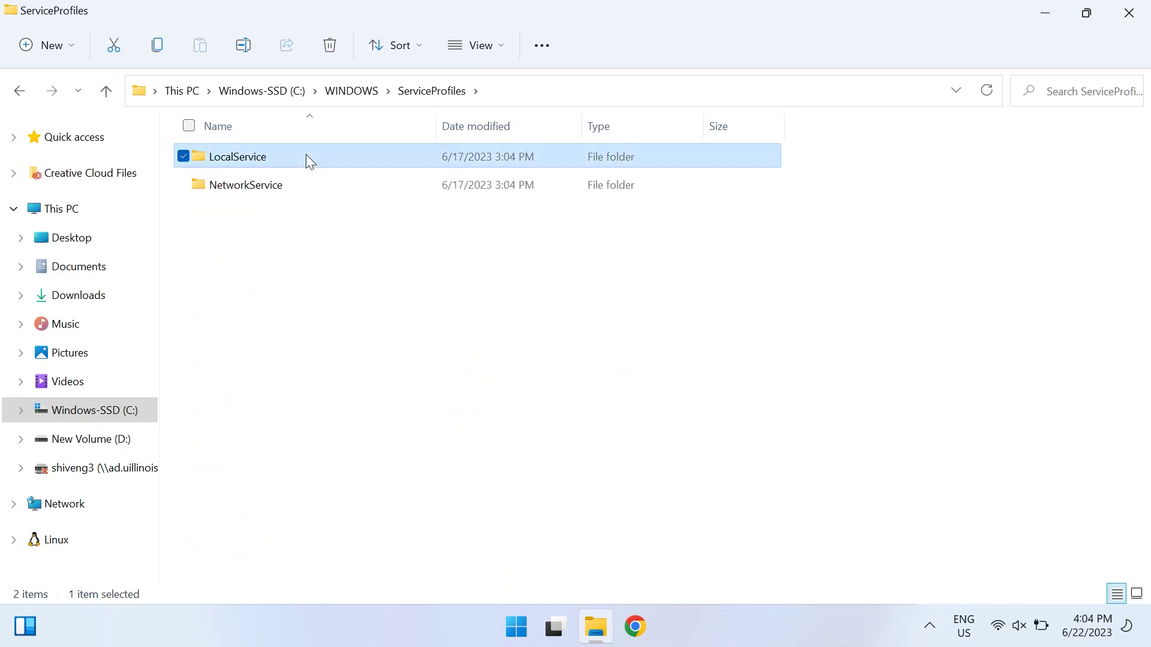
pyautogui.doubleClick(306, 154)
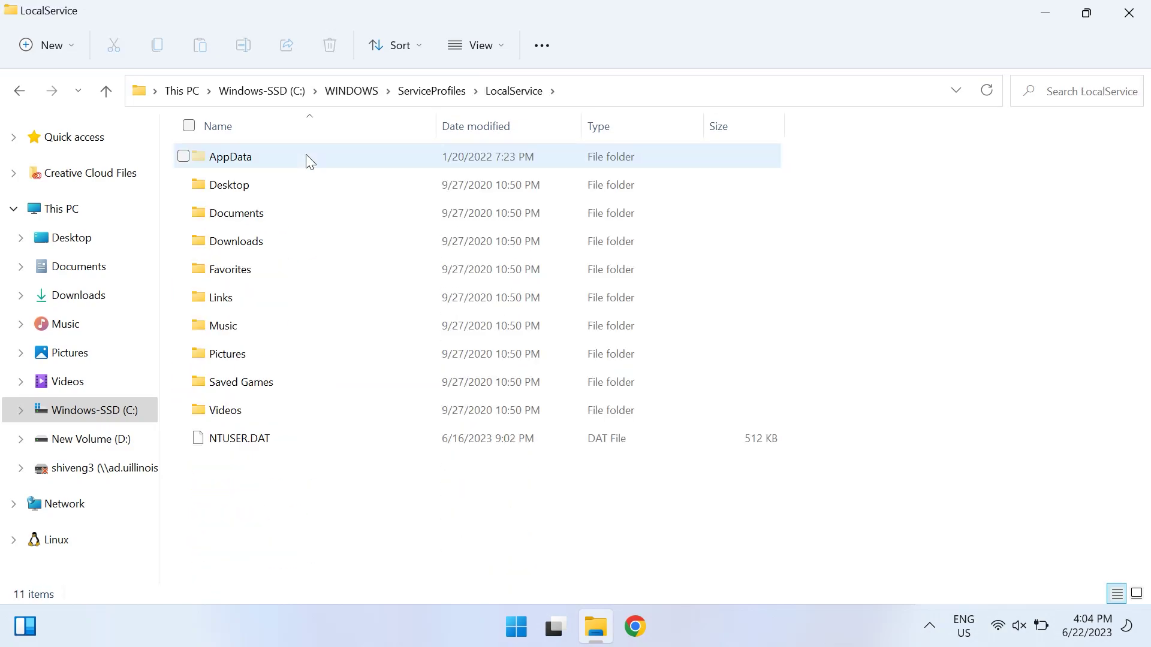
# Confirm hidden items are showing and open AppData\Local\Microsoft
pyautogui.click(452, 58)
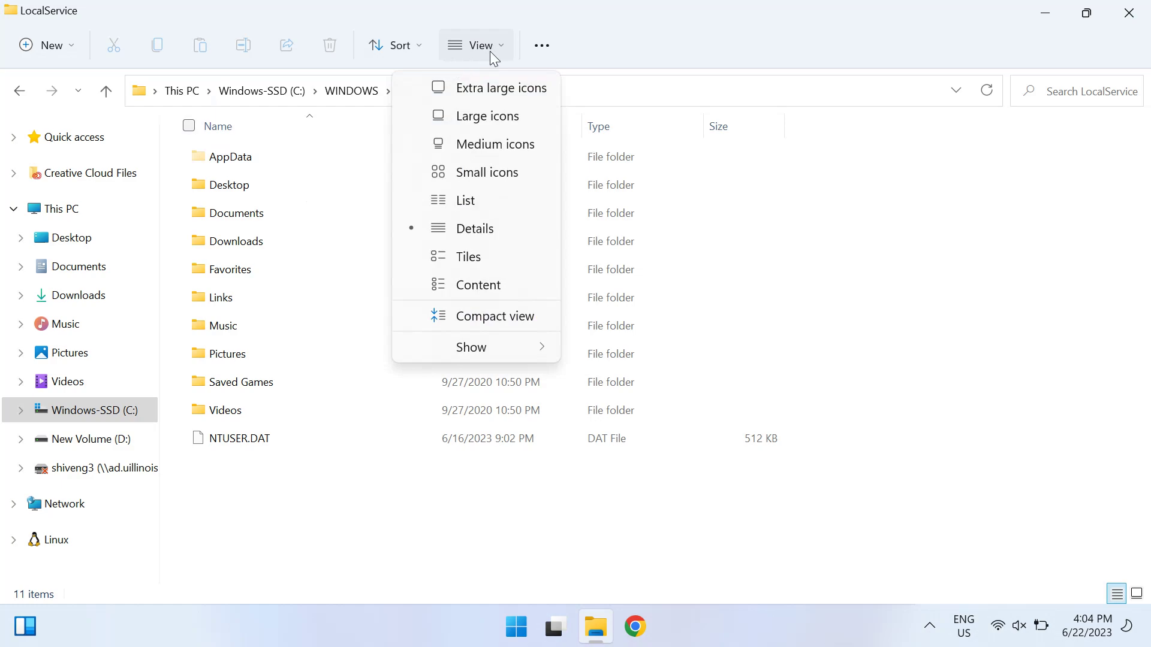
pyautogui.moveTo(476, 347)
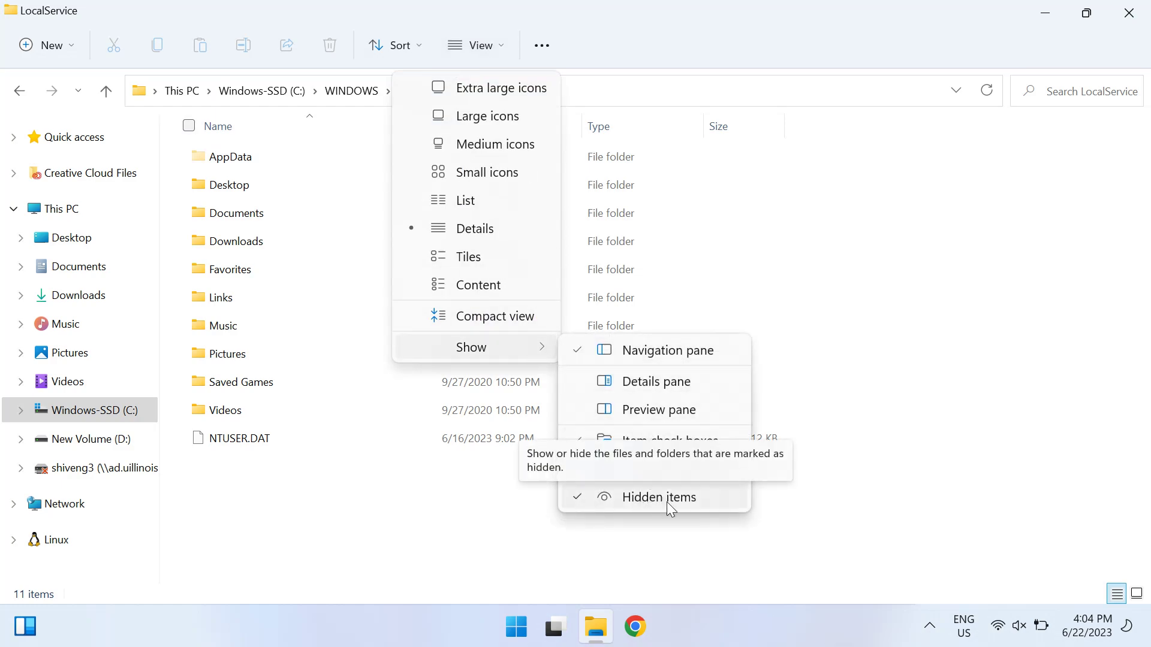
pyautogui.click(515, 552)
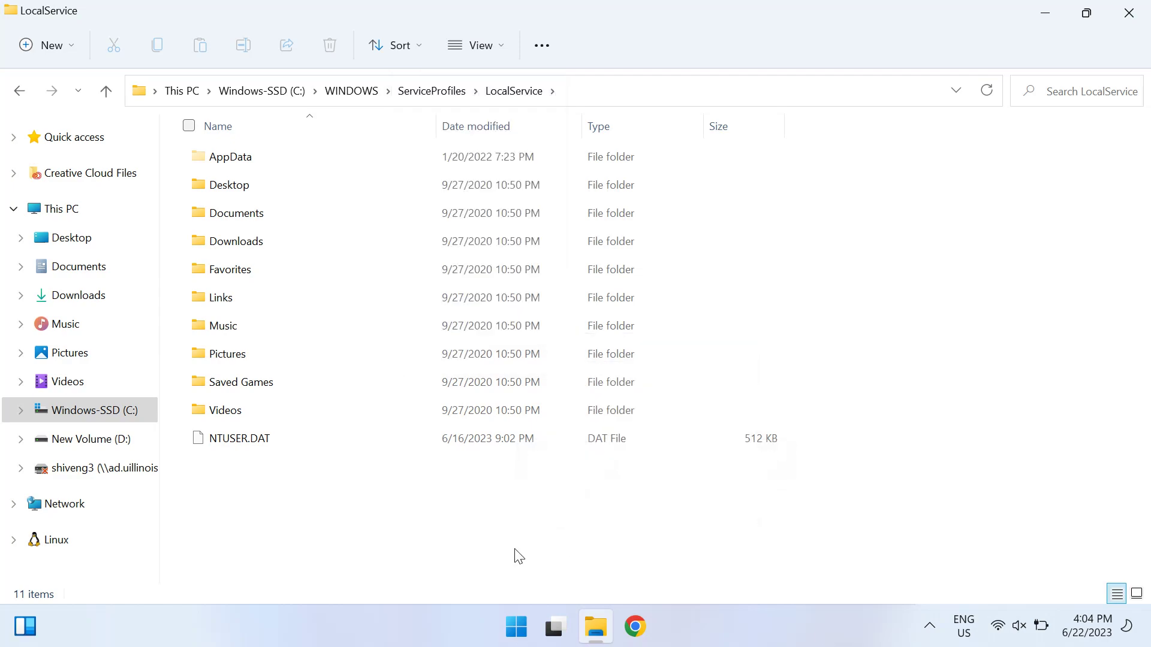
pyautogui.click(286, 170)
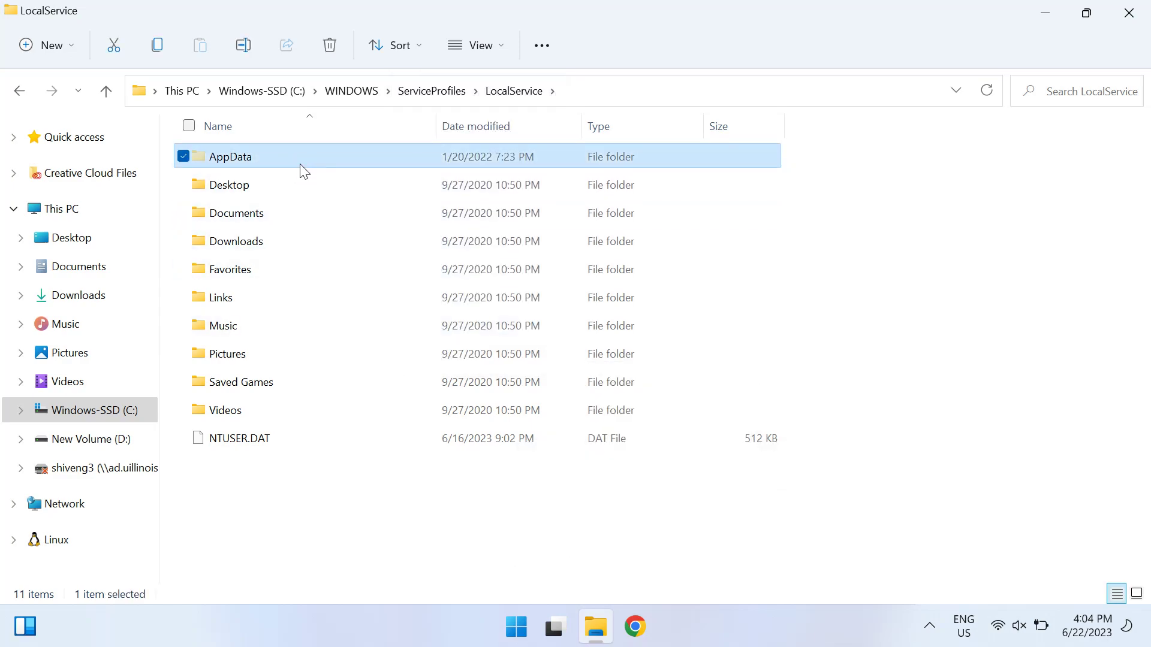
pyautogui.doubleClick(303, 171)
pyautogui.click(285, 171)
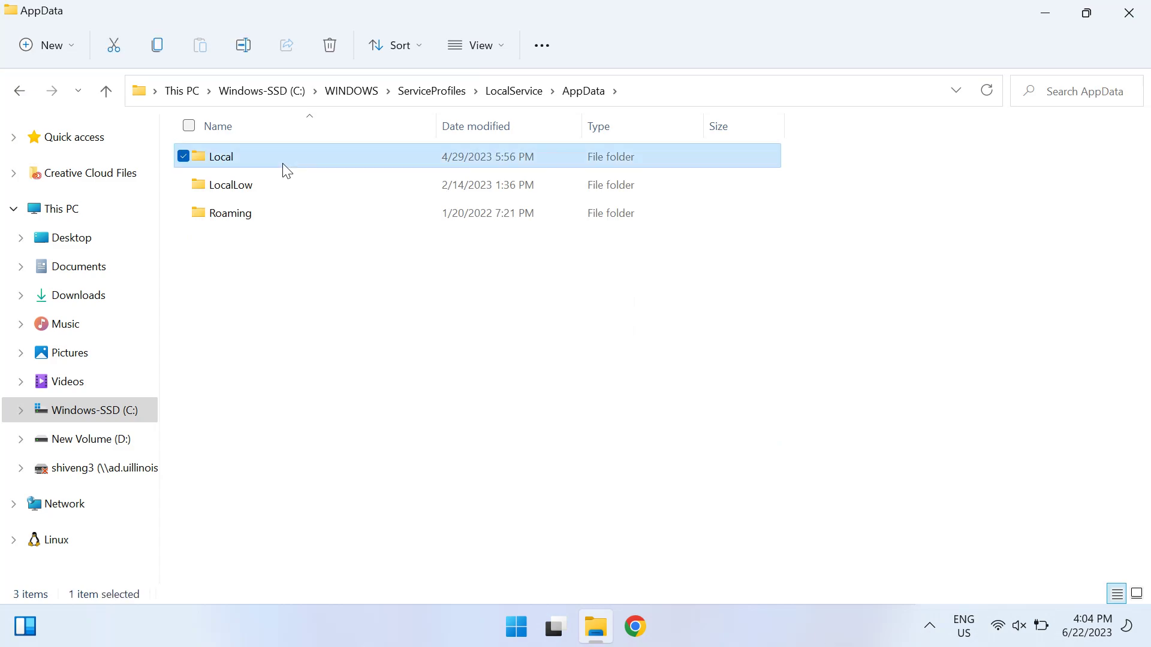
pyautogui.doubleClick(287, 170)
pyautogui.click(259, 246)
pyautogui.doubleClick(259, 246)
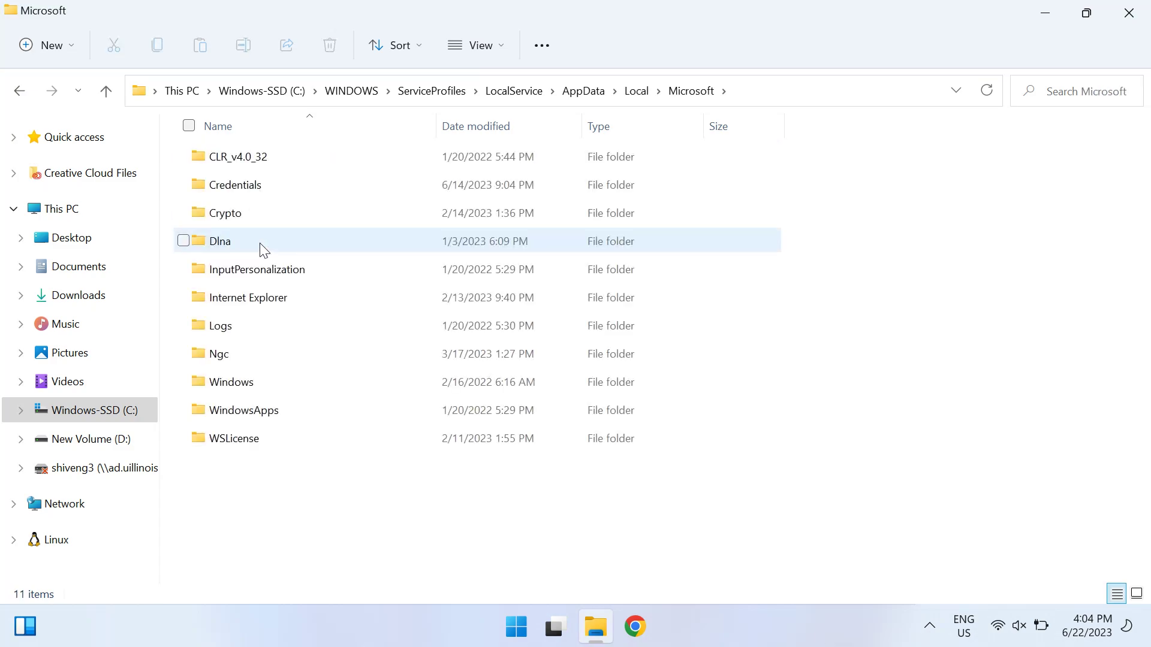
# Set Administrator as owner of Ngc via Properties > Security > Advanced > Change > Find Now
pyautogui.rightClick(290, 354)
pyautogui.click(356, 427)
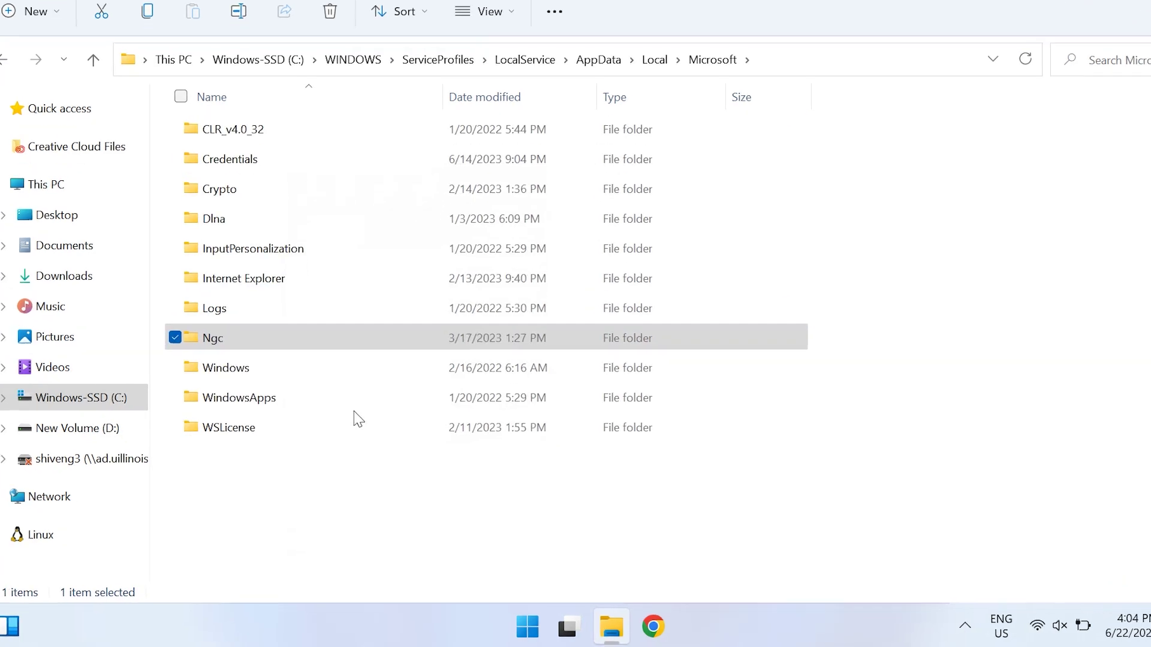
pyautogui.click(413, 106)
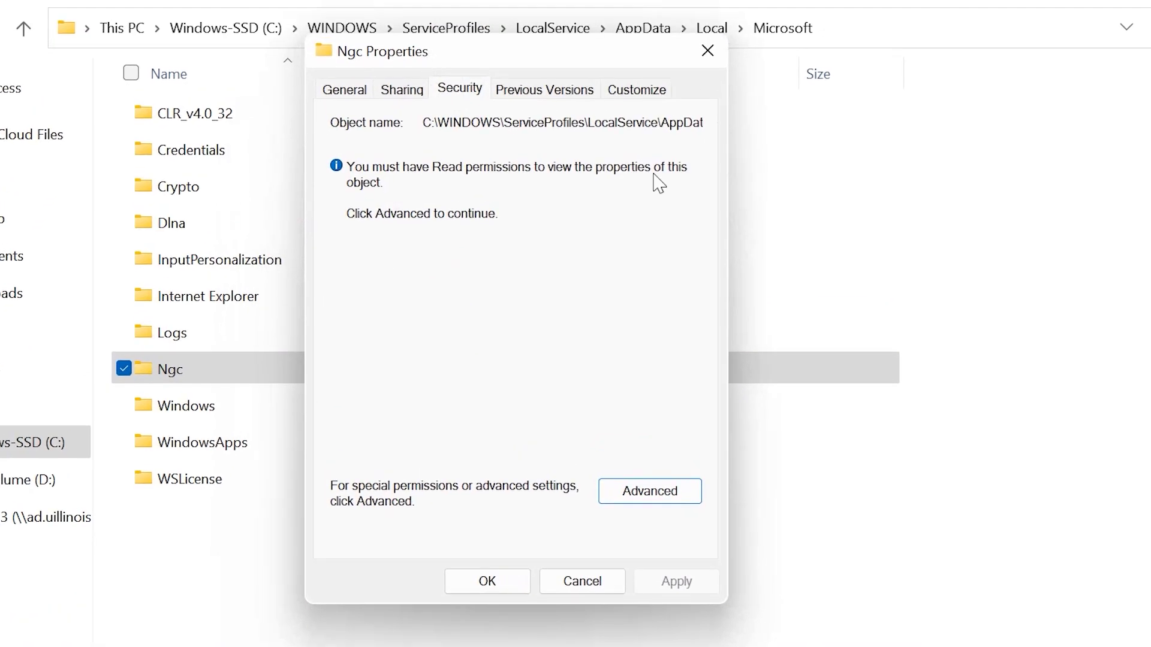
pyautogui.click(635, 489)
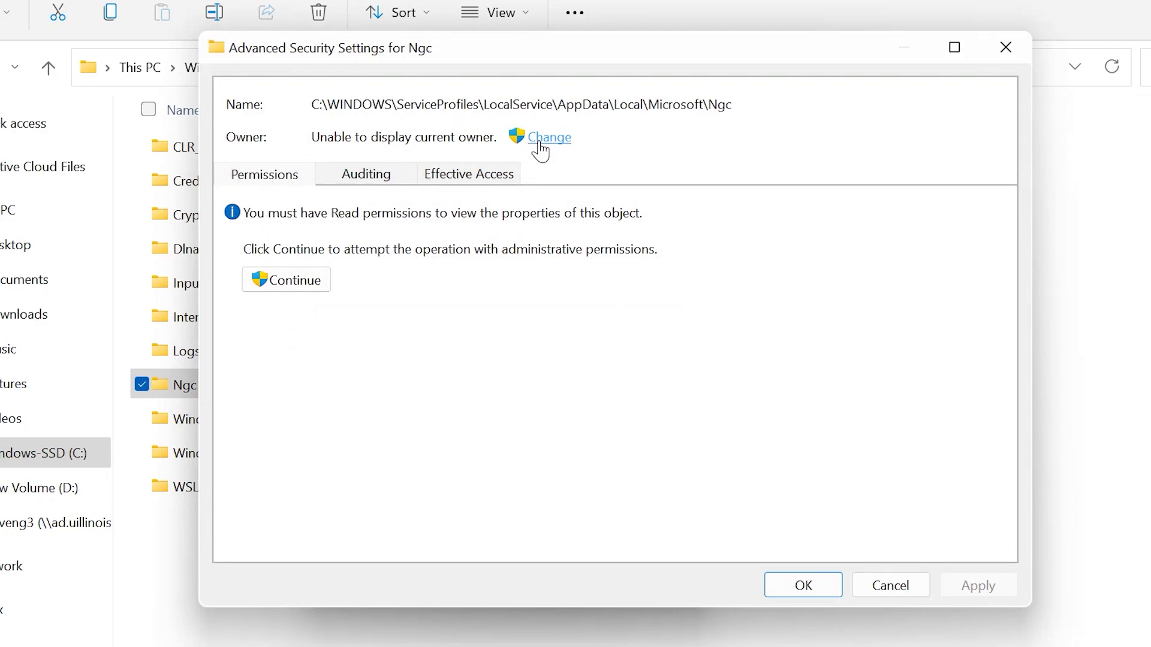
pyautogui.click(539, 144)
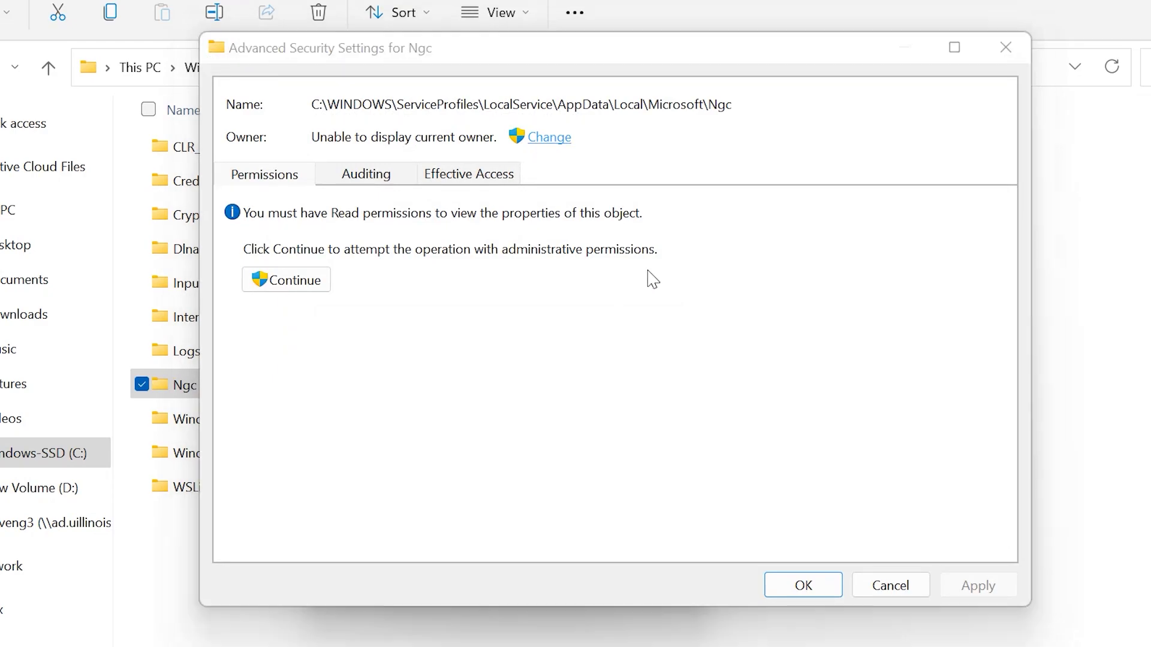
pyautogui.click(293, 322)
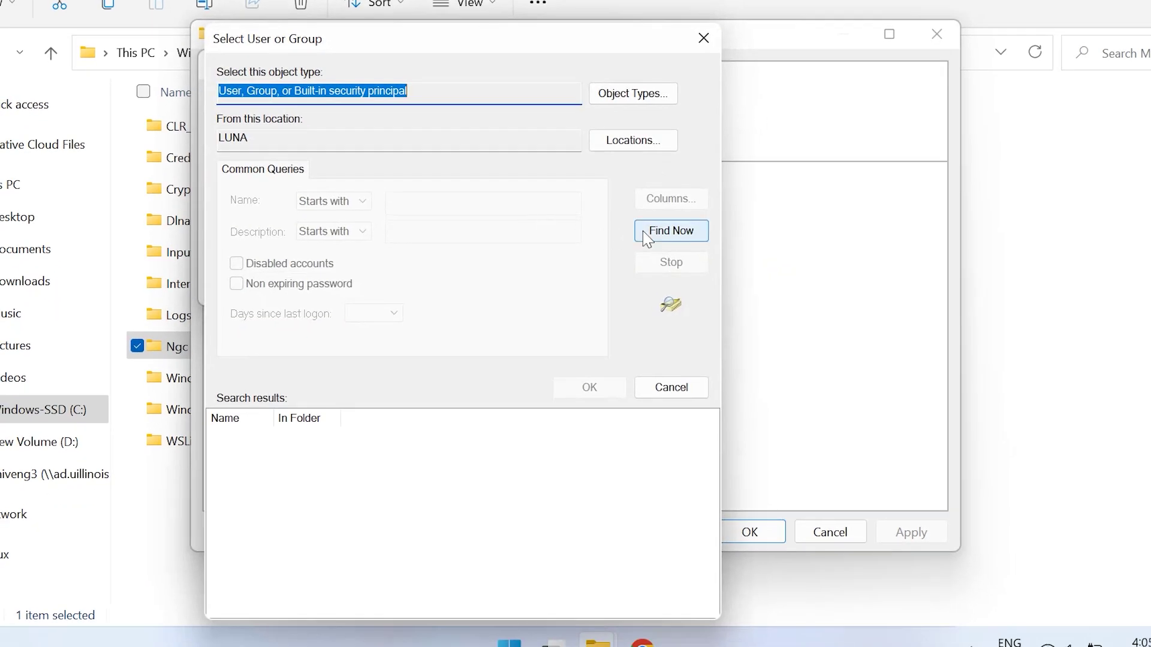
pyautogui.click(646, 233)
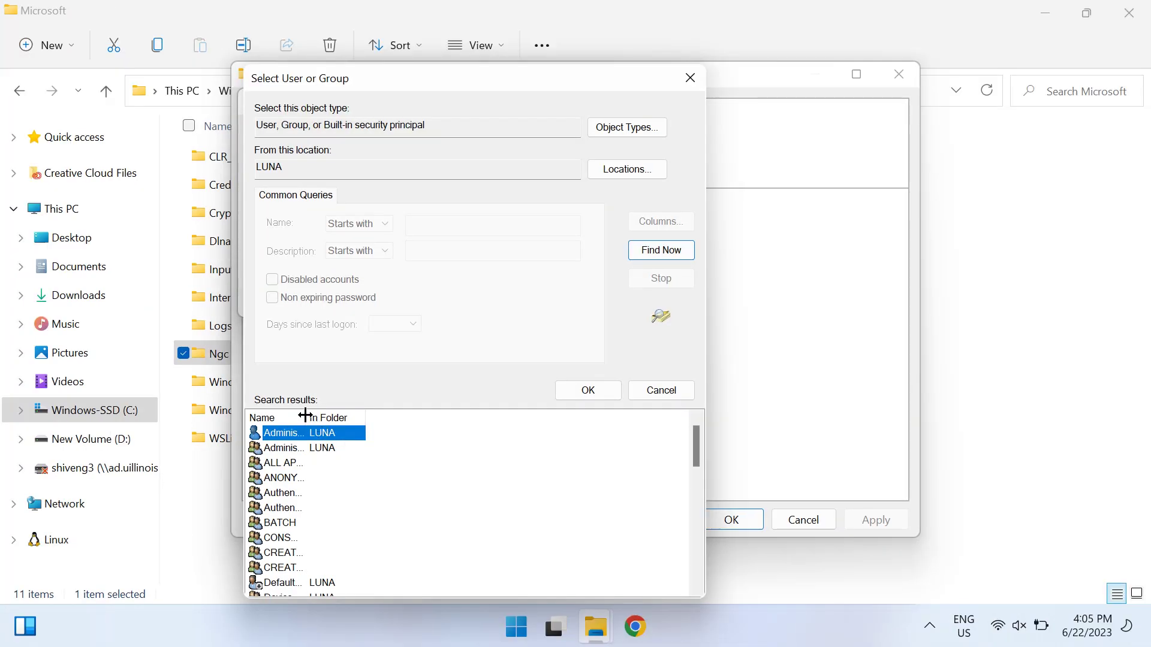
pyautogui.moveTo(306, 415); pyautogui.dragTo(461, 415)
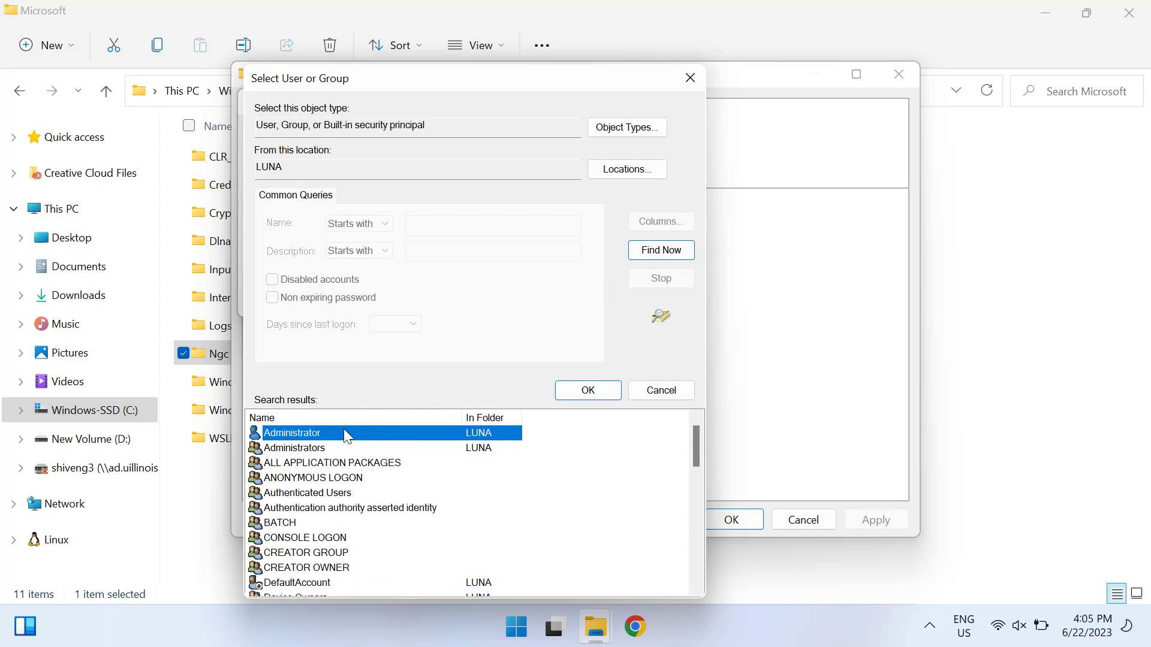
pyautogui.doubleClick(347, 433)
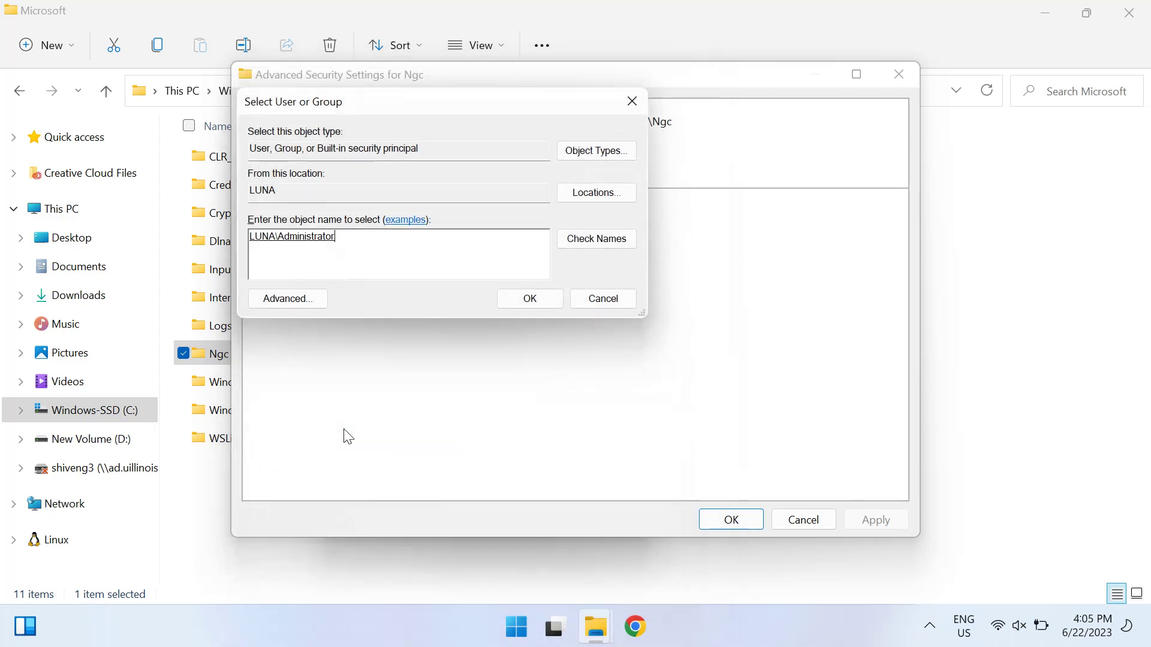
pyautogui.click(517, 308)
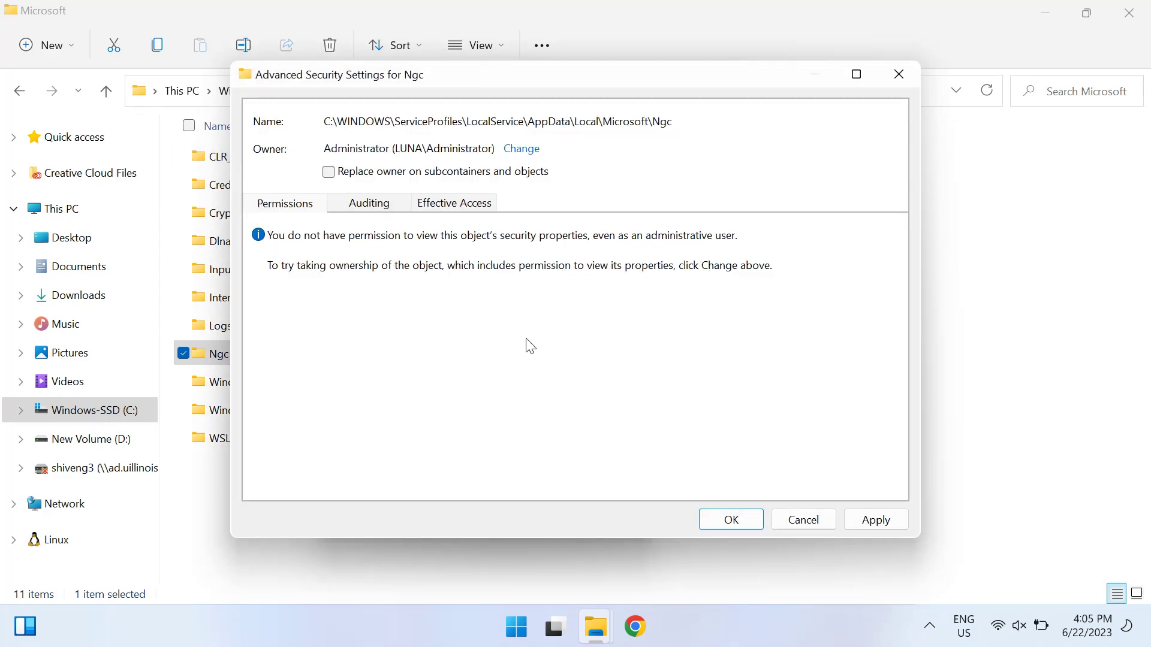
# Tick 'Replace owner on subcontainers and objects', apply, and close the Ngc security dialogs
pyautogui.click(341, 173)
pyautogui.click(886, 523)
pyautogui.click(733, 519)
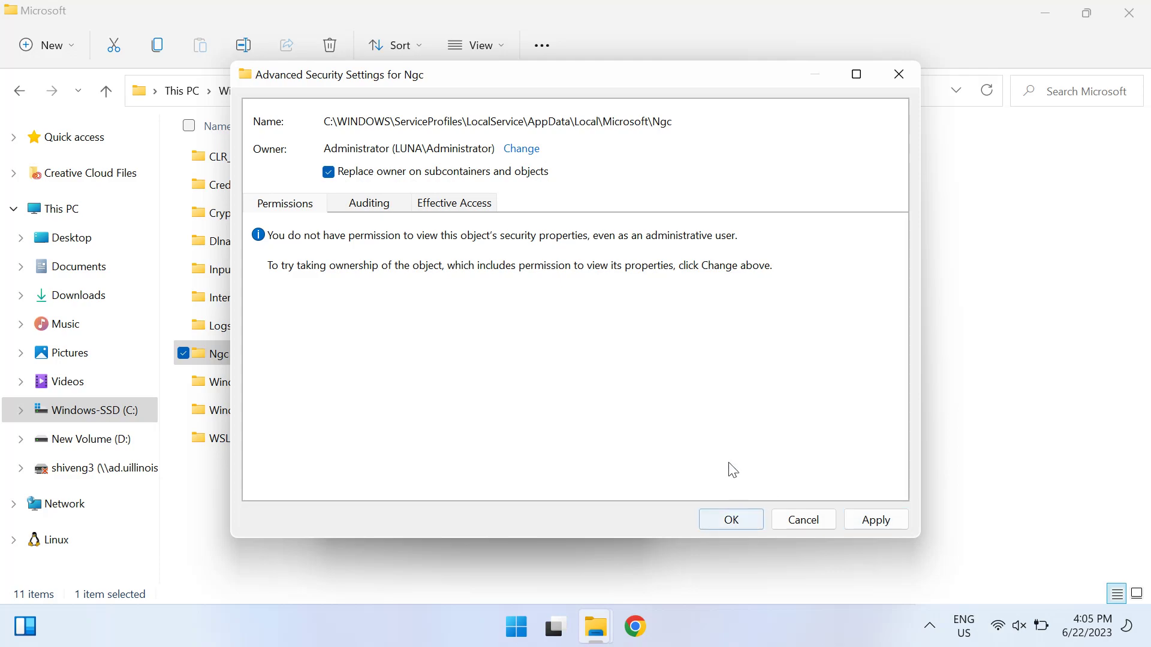
pyautogui.click(890, 76)
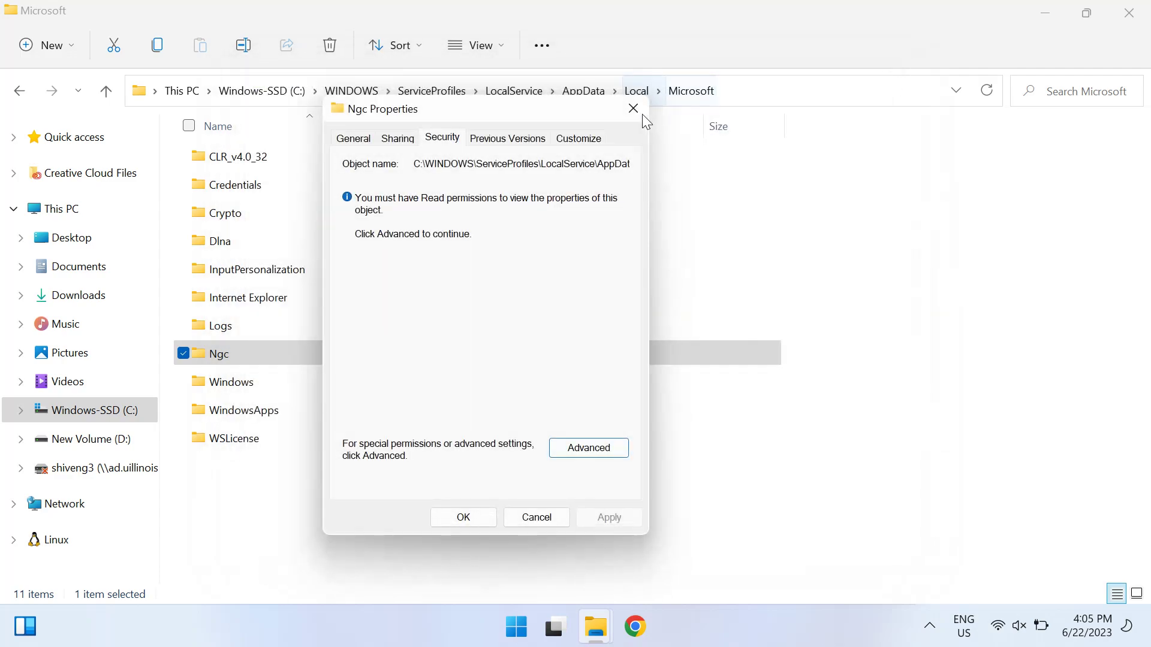
pyautogui.click(633, 109)
# Reselect the Ngc folder and bring up its full 'Show more options' menu
pyautogui.click(406, 529)
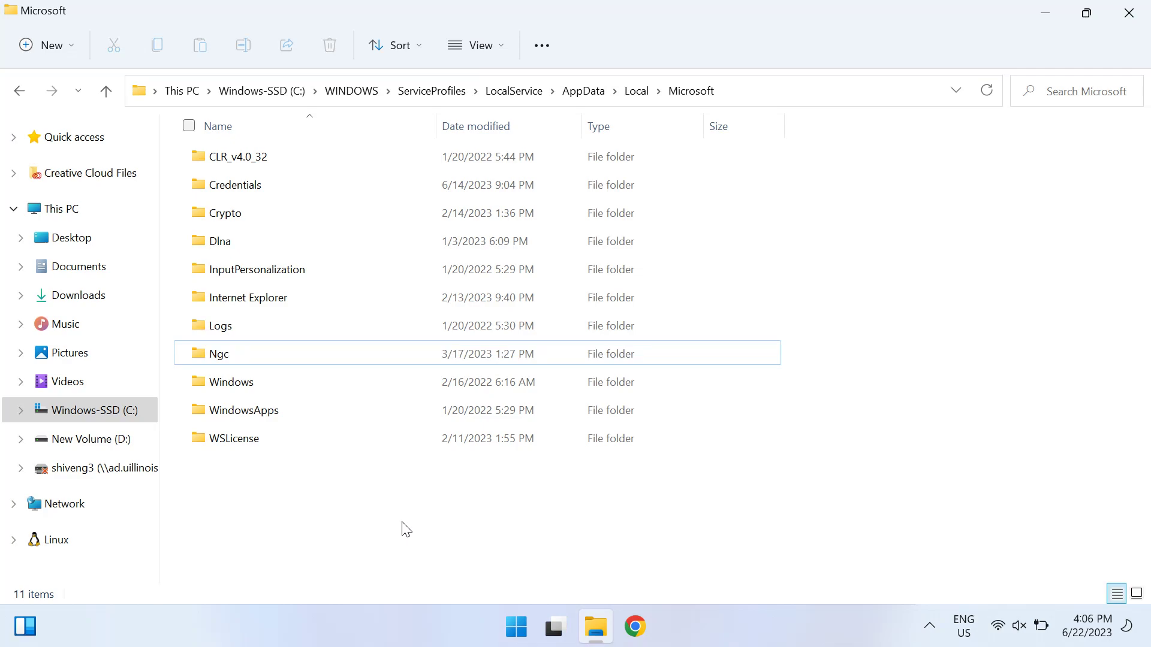
pyautogui.click(374, 354)
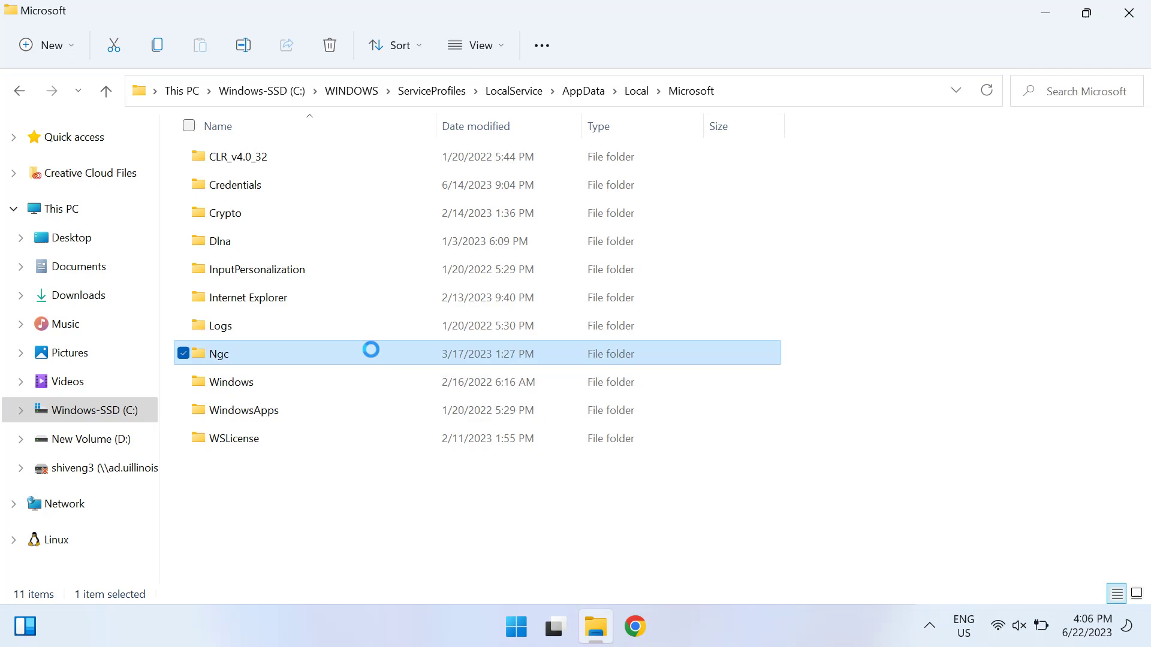
pyautogui.rightClick(371, 349)
pyautogui.click(453, 533)
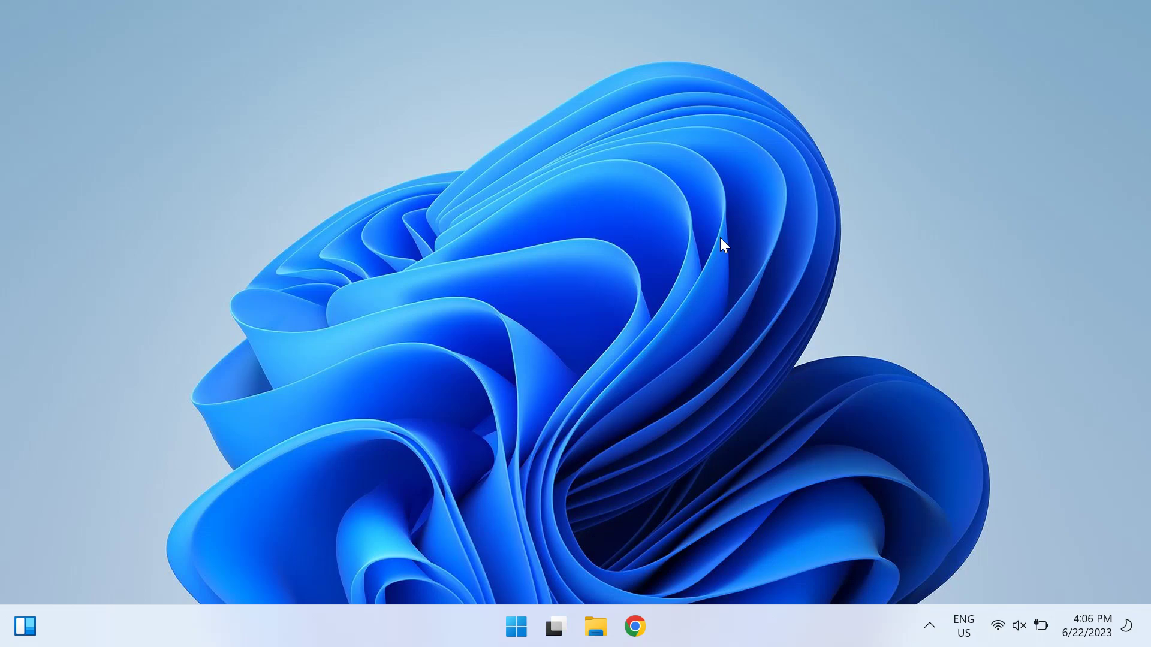
# In Accounts > Access work or school, expand the account, choose Disconnect, then close Settings
pyautogui.press('super+i')
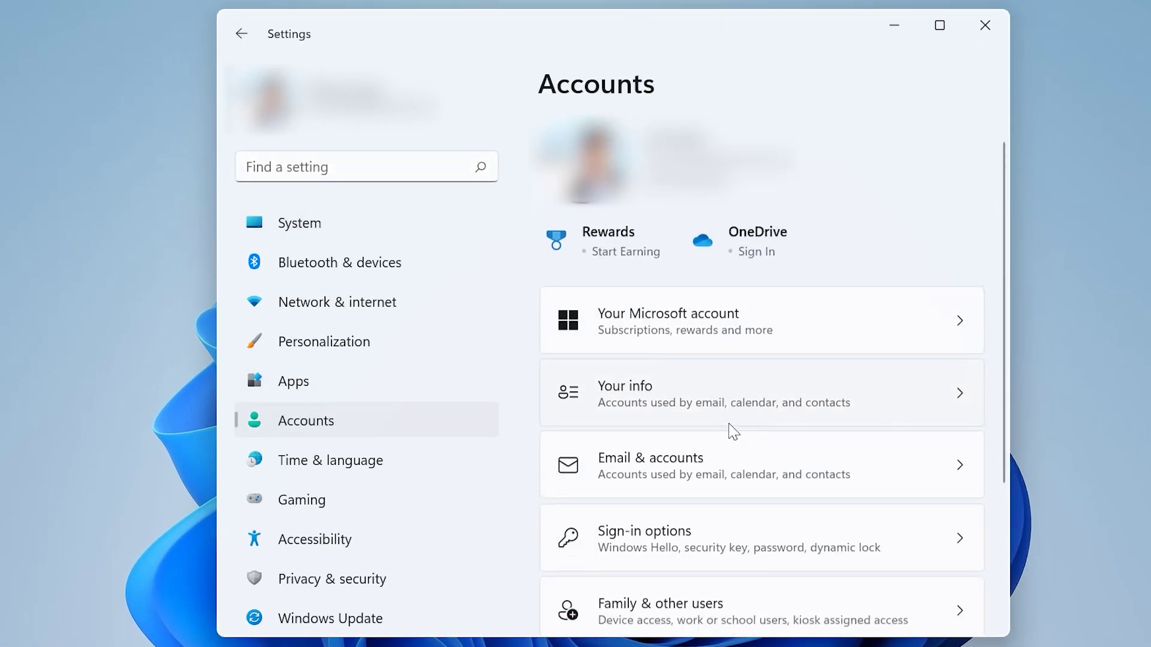
pyautogui.scroll(-5, 729, 467)
pyautogui.click(673, 552)
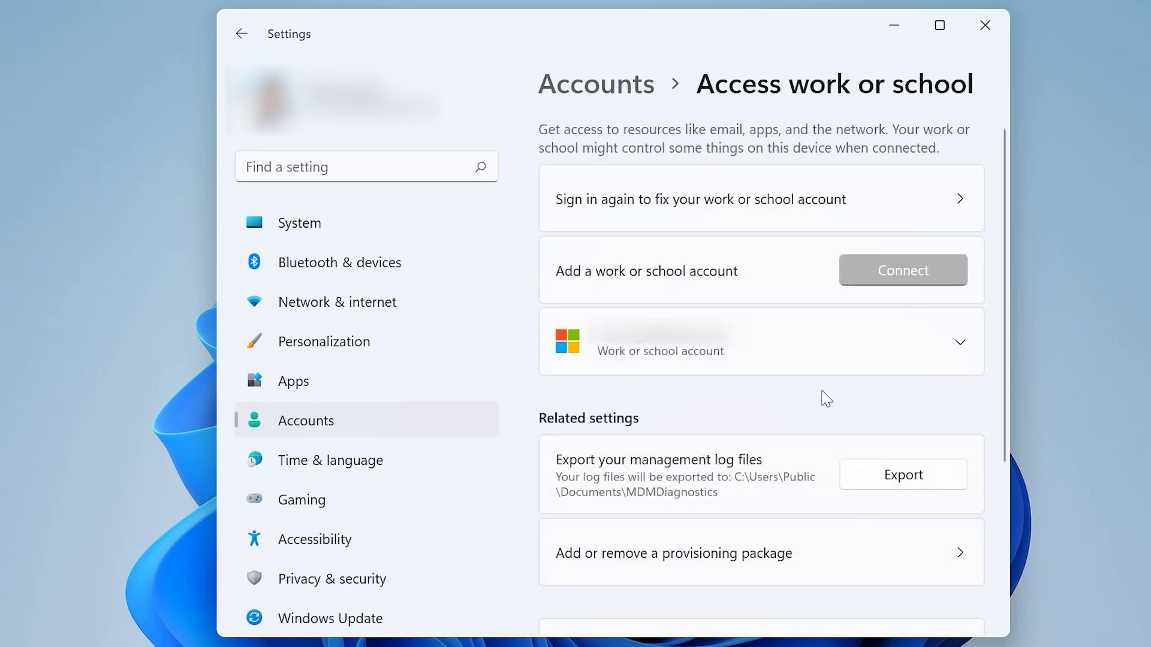
pyautogui.click(962, 352)
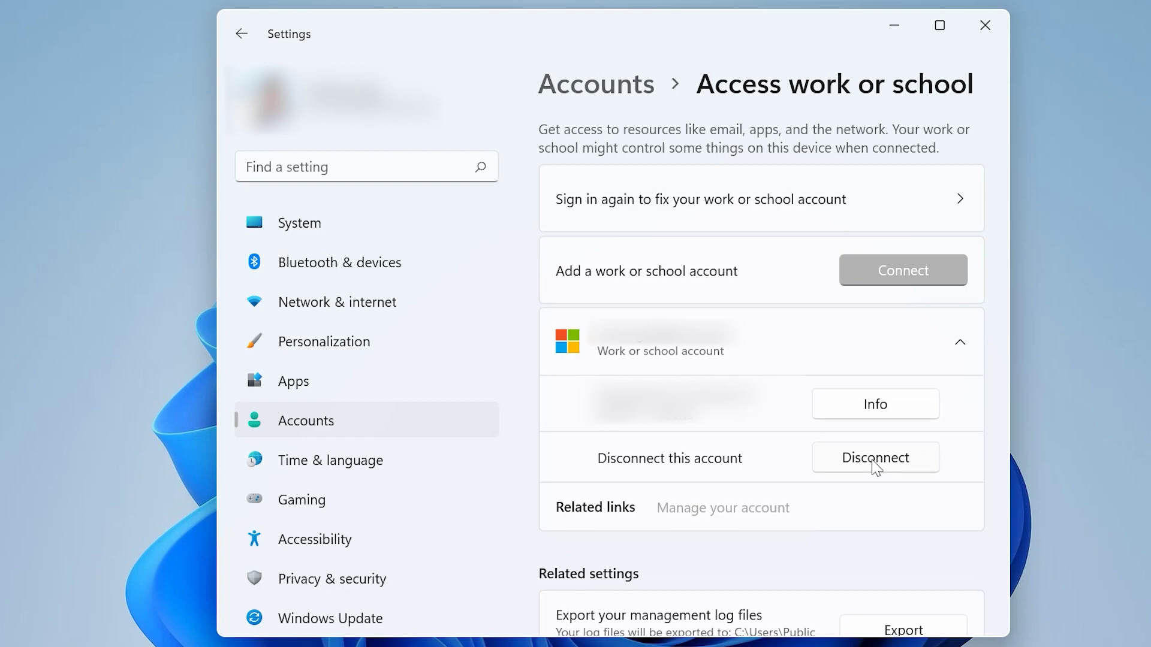
pyautogui.click(853, 469)
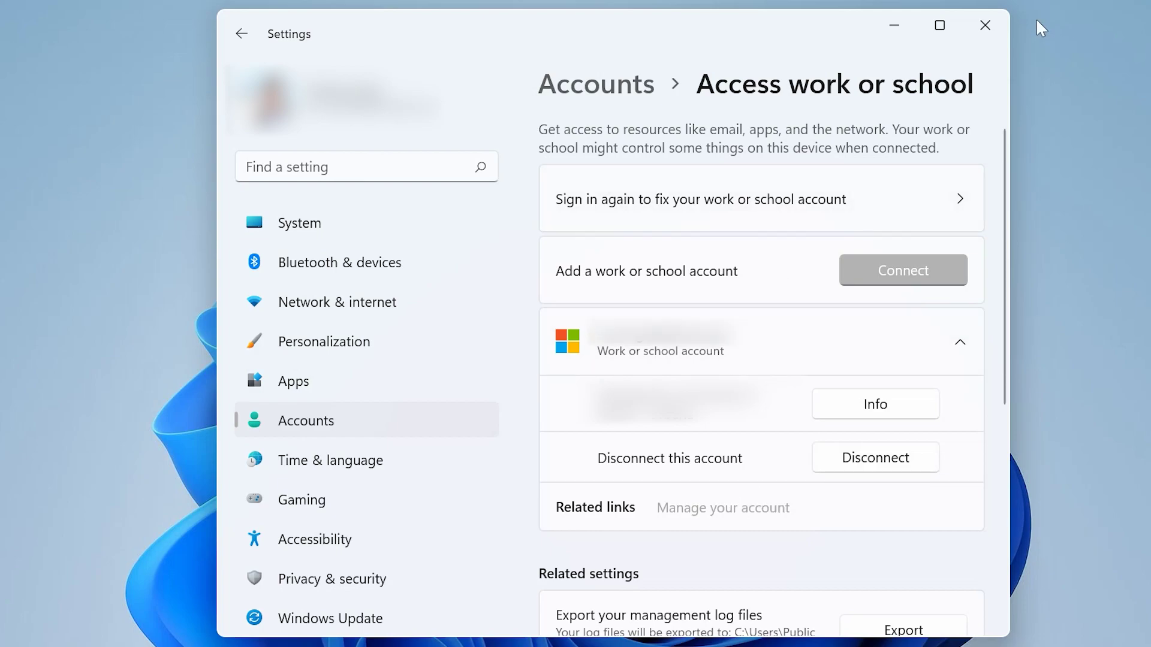
pyautogui.click(971, 30)
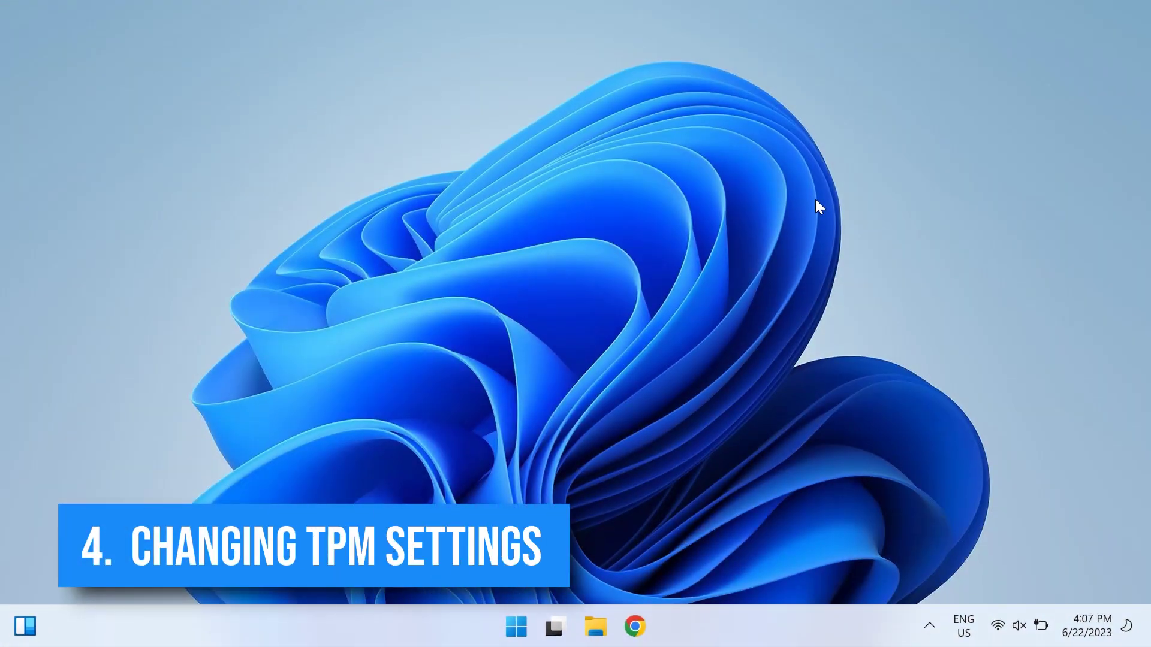
# Launch tpm.msc from Run, check the TPM is ready, and review its Action menu
pyautogui.press('super')
pyautogui.write('run')
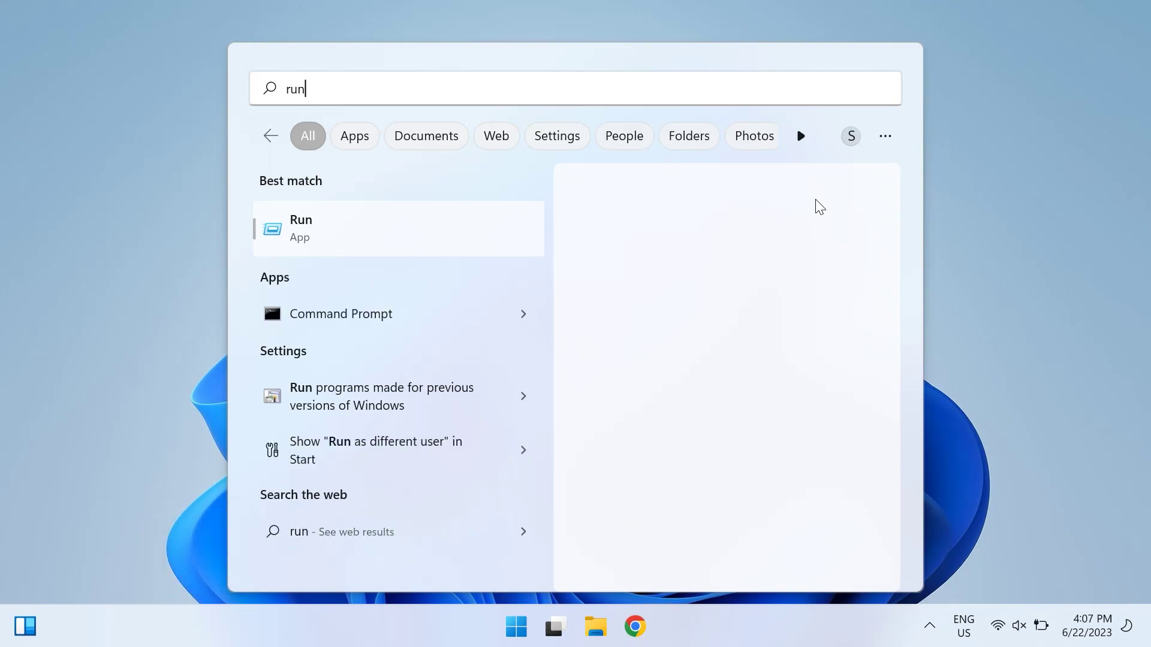
pyautogui.press('Return')
pyautogui.write('tpm')
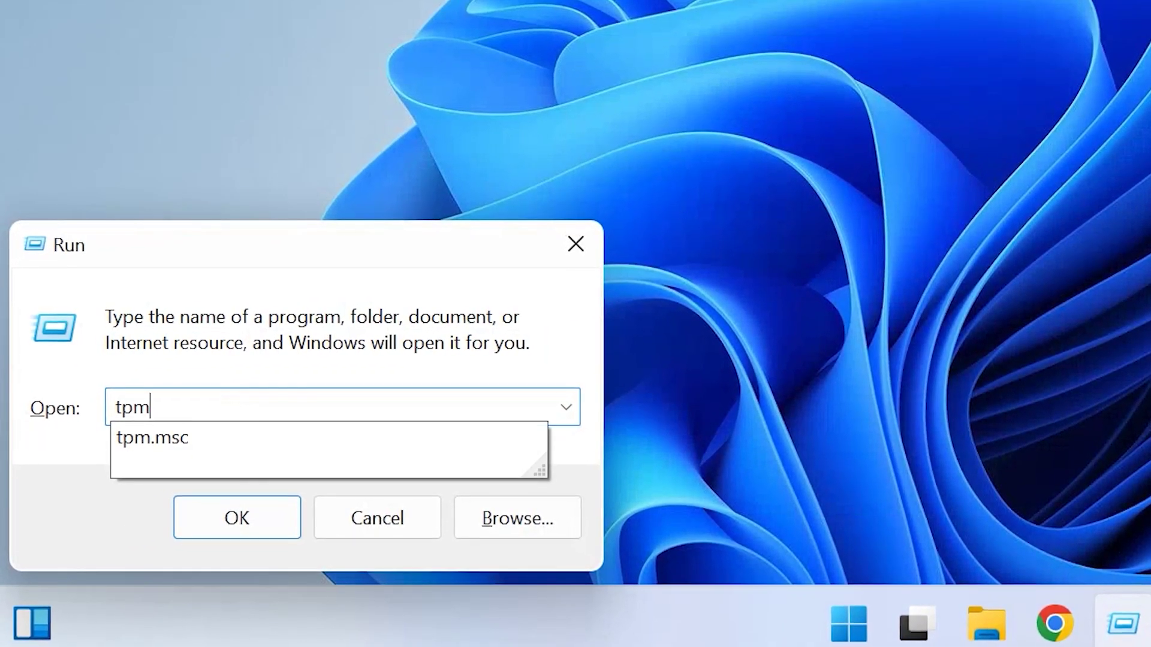
pyautogui.press('Down')
pyautogui.press('Return')
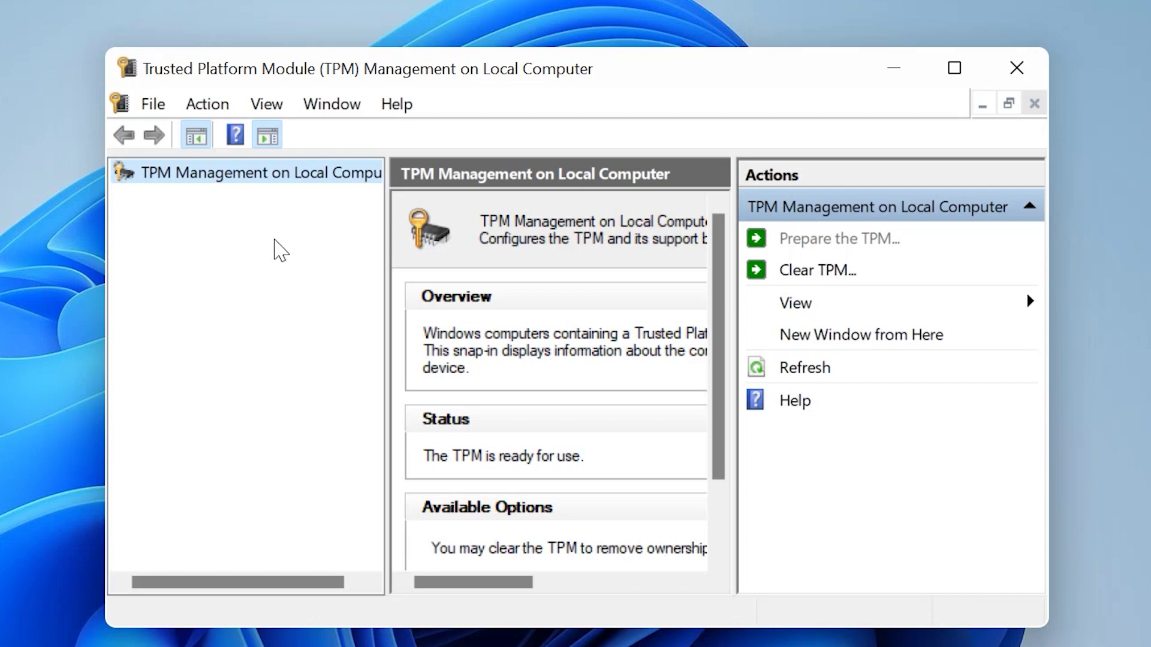
pyautogui.click(215, 103)
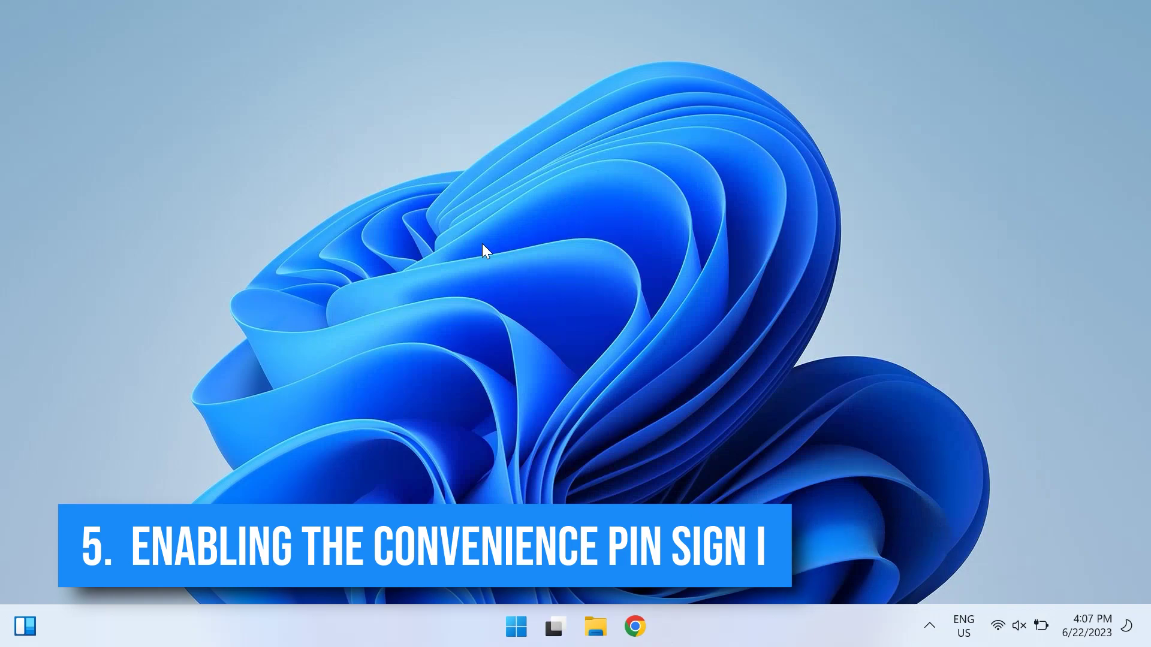
# Launch gpedit.msc from the Run dialog and move the editor window higher on screen
pyautogui.press('super')
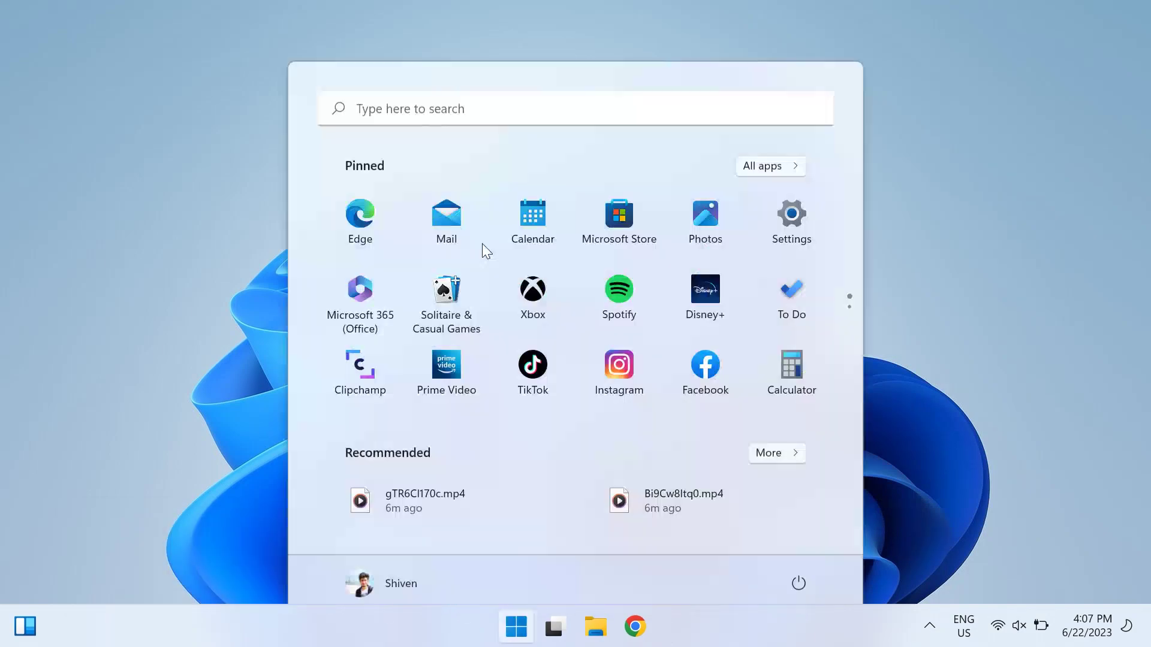
pyautogui.write('run')
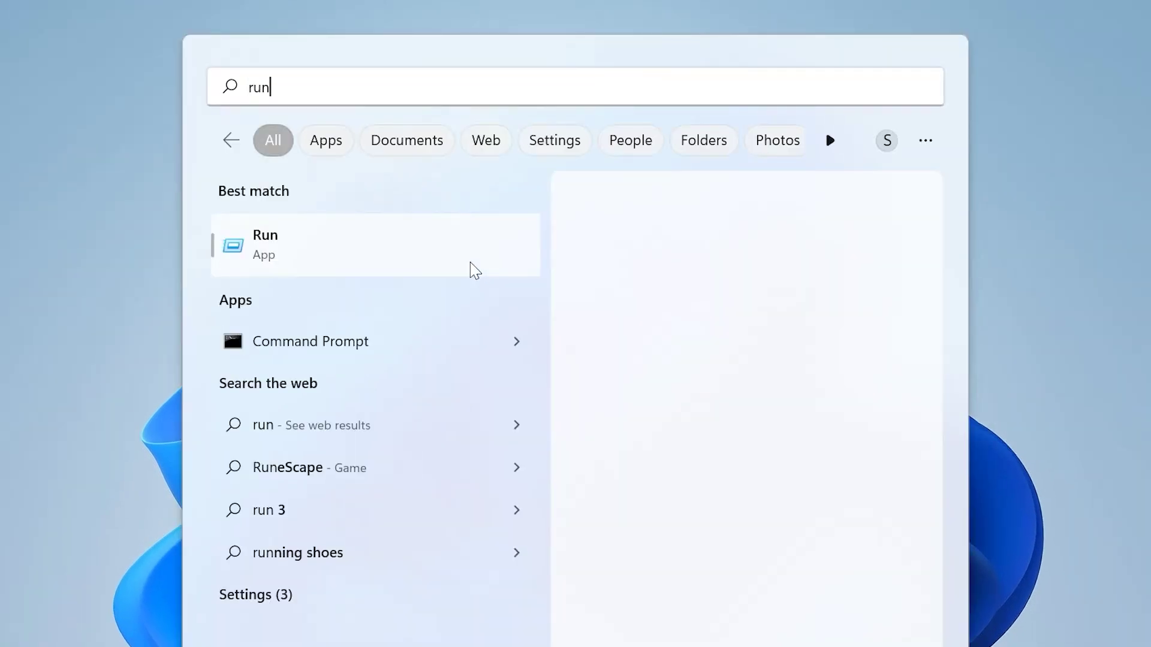
pyautogui.press('Return')
pyautogui.write('g')
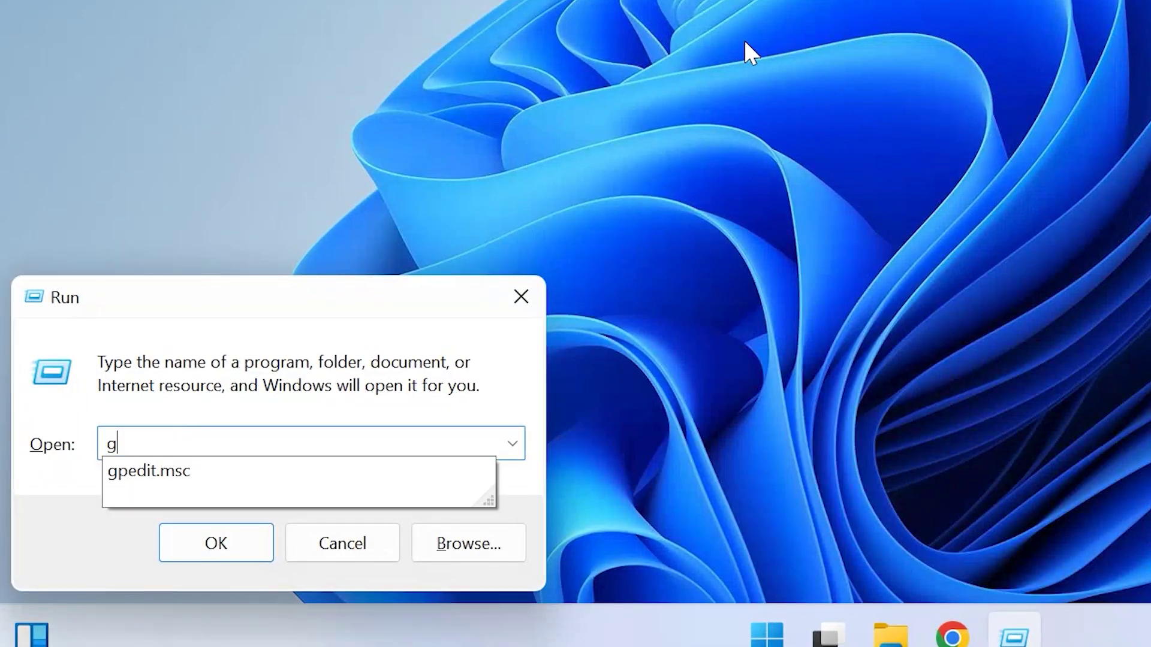
pyautogui.write('p')
pyautogui.press('Down')
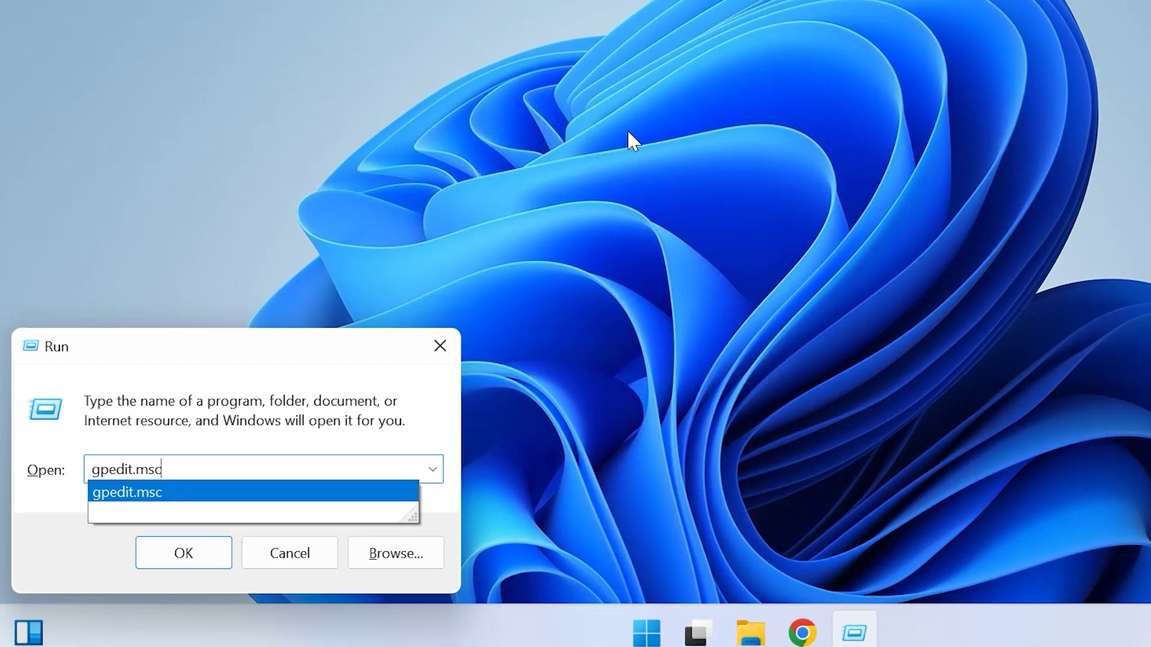
pyautogui.press('Return')
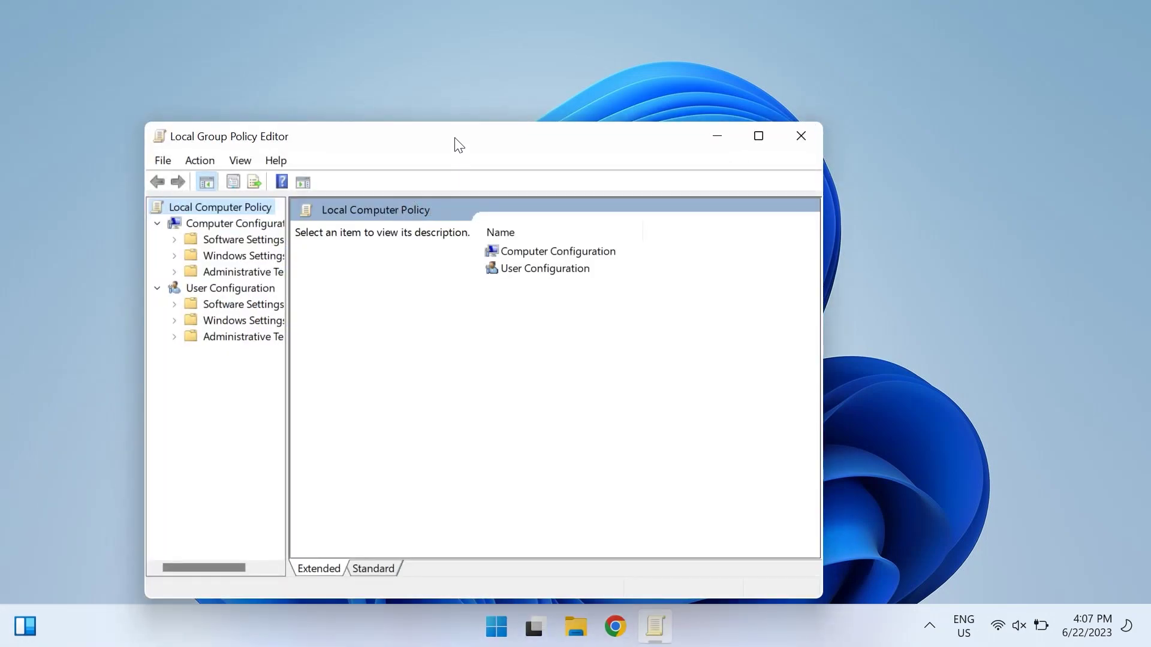
pyautogui.moveTo(454, 139); pyautogui.dragTo(547, 85)
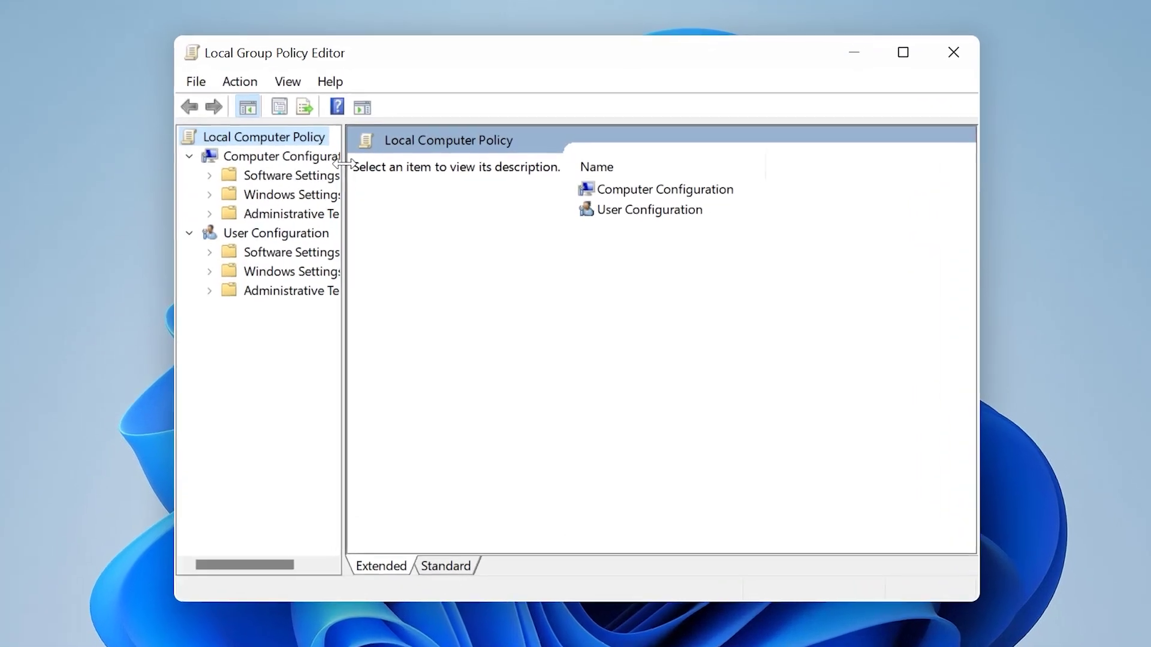
# Set 'Turn on convenience PIN sign-in' to Enabled under Administrative Templates > System > Logon
pyautogui.moveTo(379, 179)
pyautogui.mouseDown()
pyautogui.moveTo(455, 179)
pyautogui.moveTo(413, 161)
pyautogui.mouseUp()
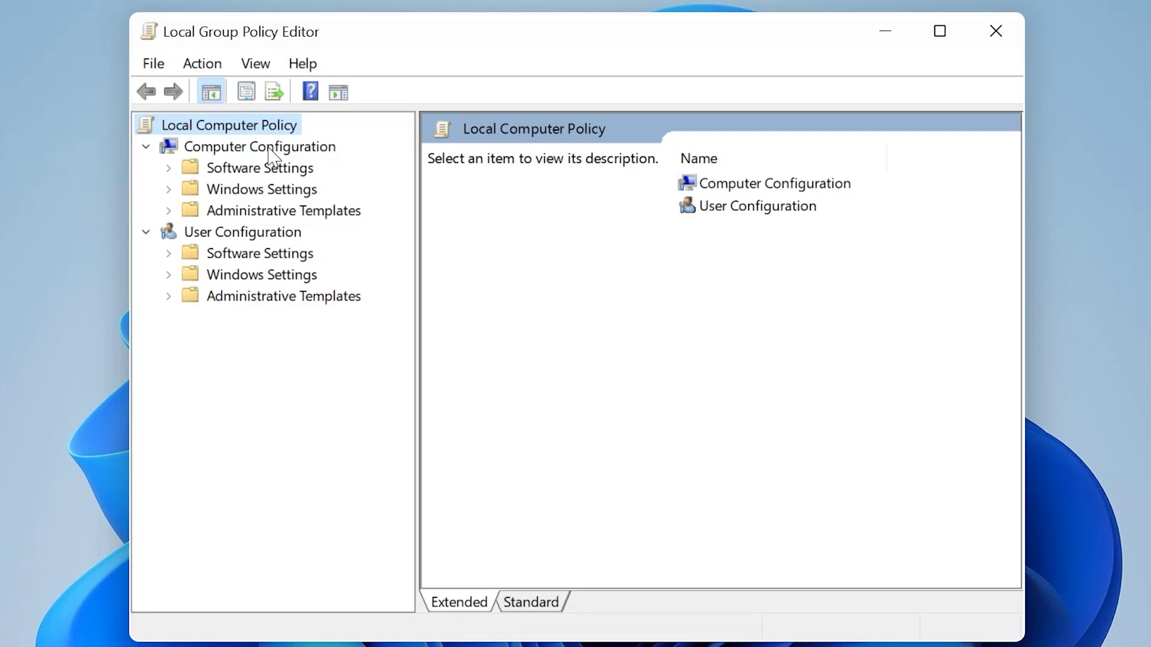
pyautogui.click(268, 149)
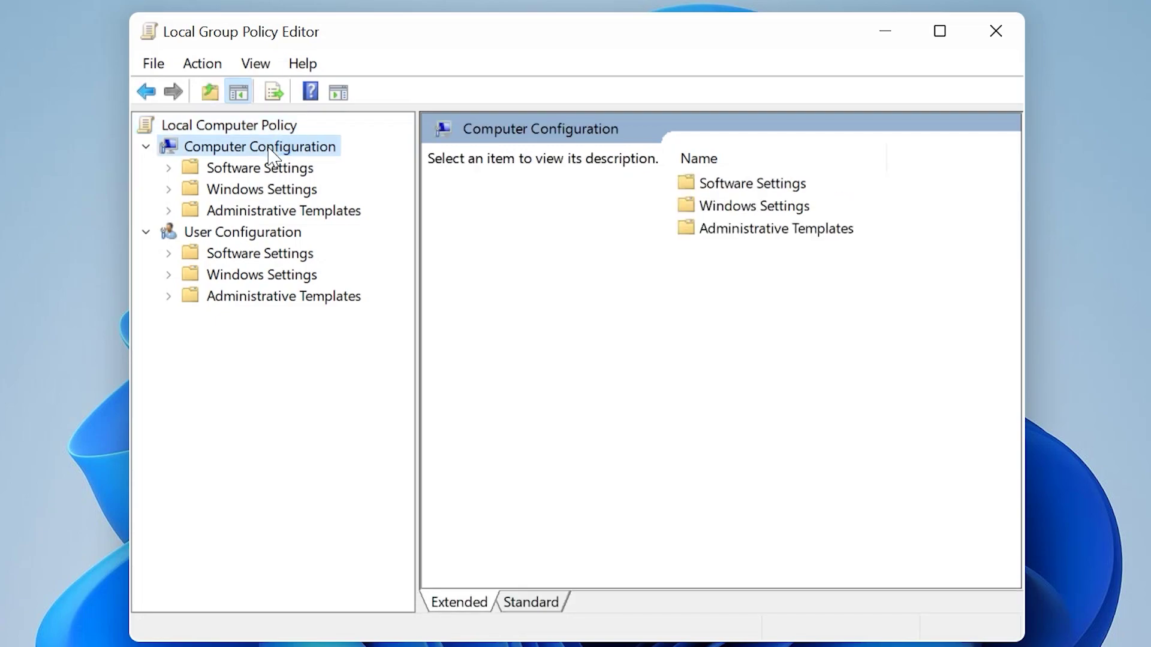
pyautogui.doubleClick(266, 211)
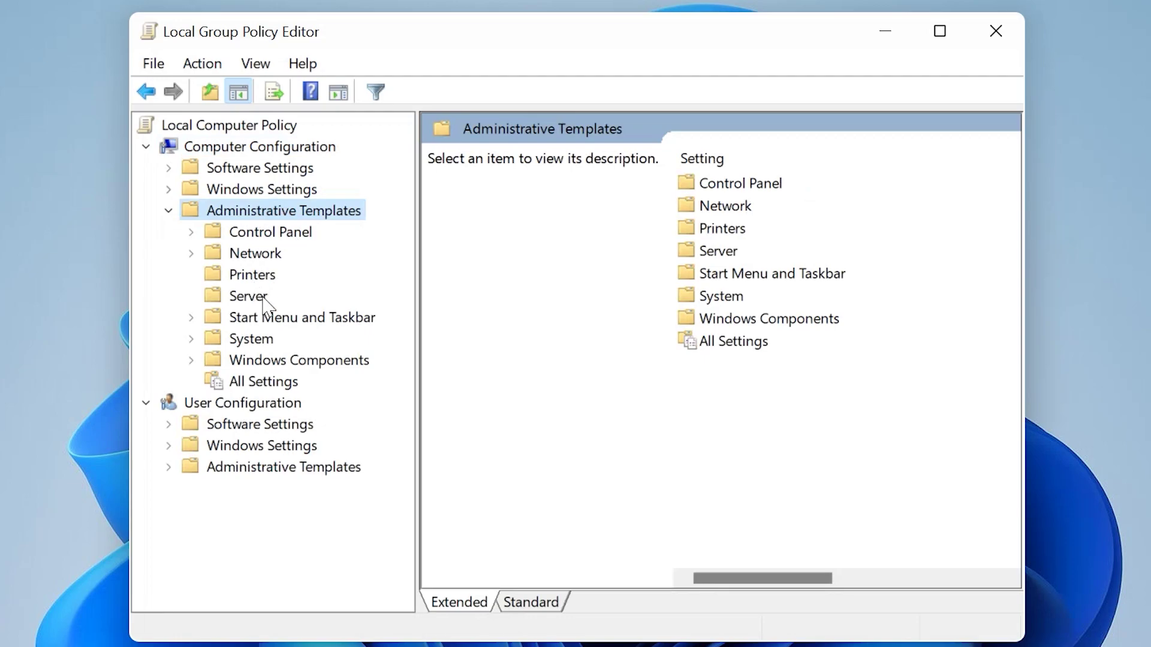
pyautogui.doubleClick(273, 340)
pyautogui.scroll(-7, 265, 226)
pyautogui.click(270, 210)
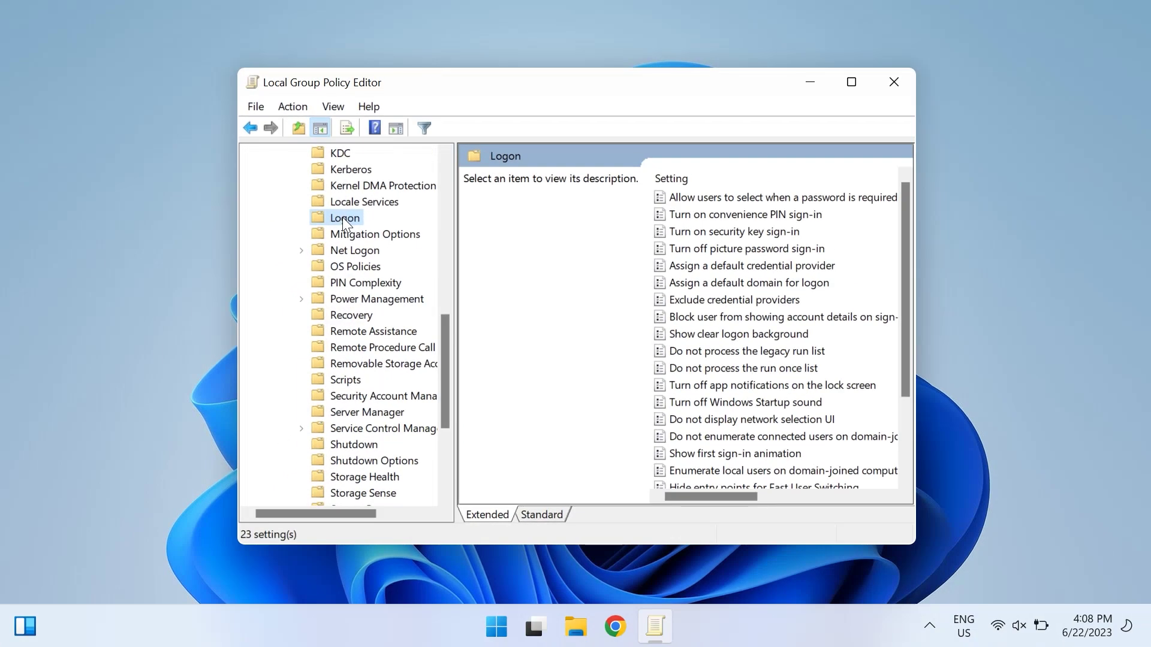
pyautogui.click(704, 216)
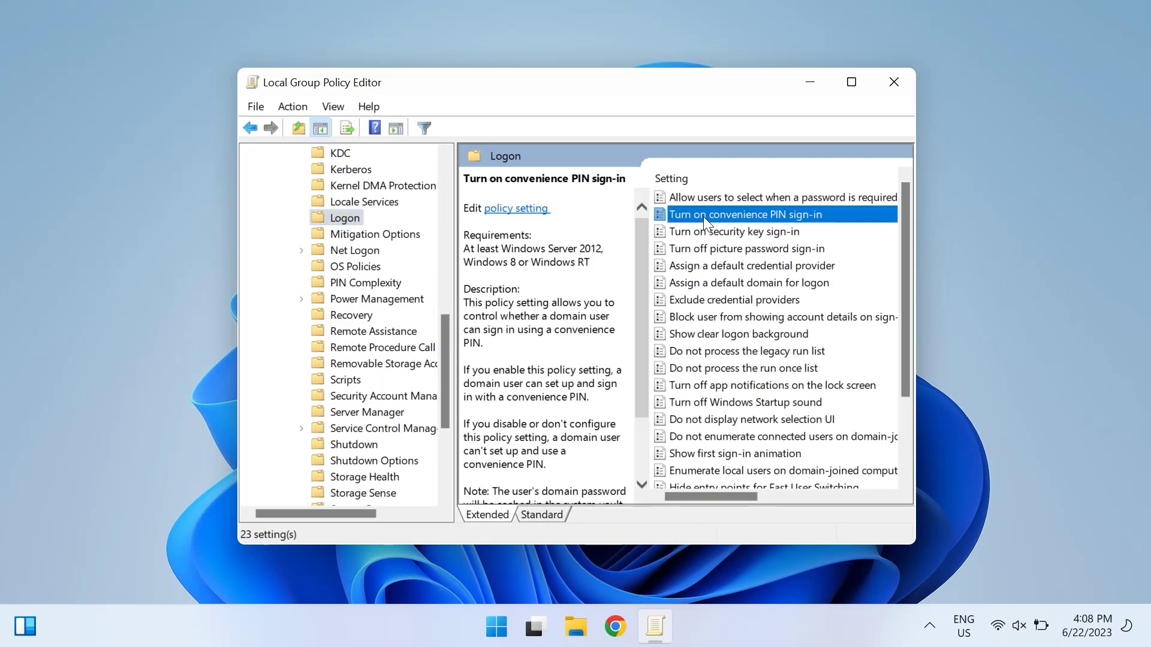
pyautogui.doubleClick(704, 217)
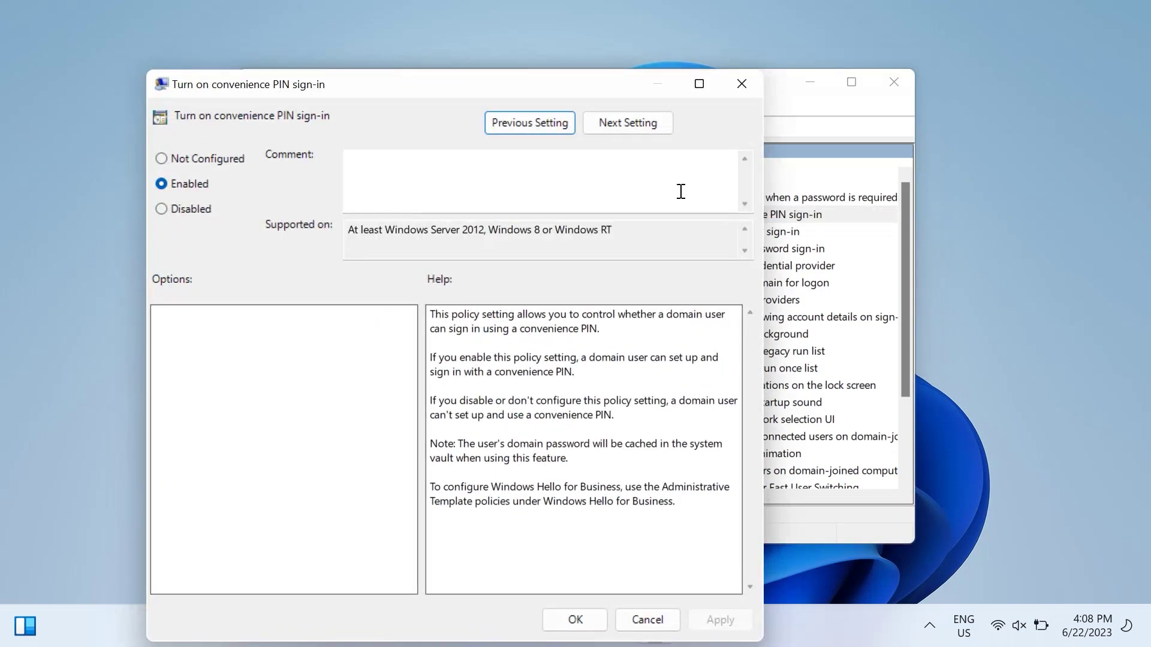
pyautogui.click(175, 183)
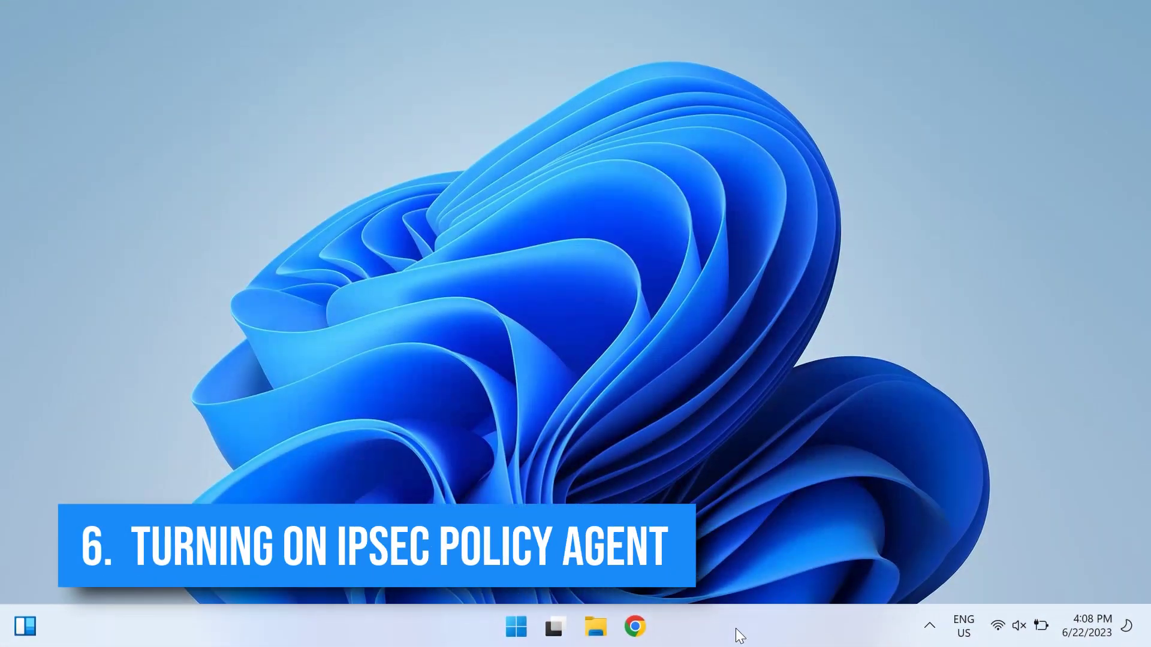
# Launch the services.msc console from the Run dialog
pyautogui.press('super')
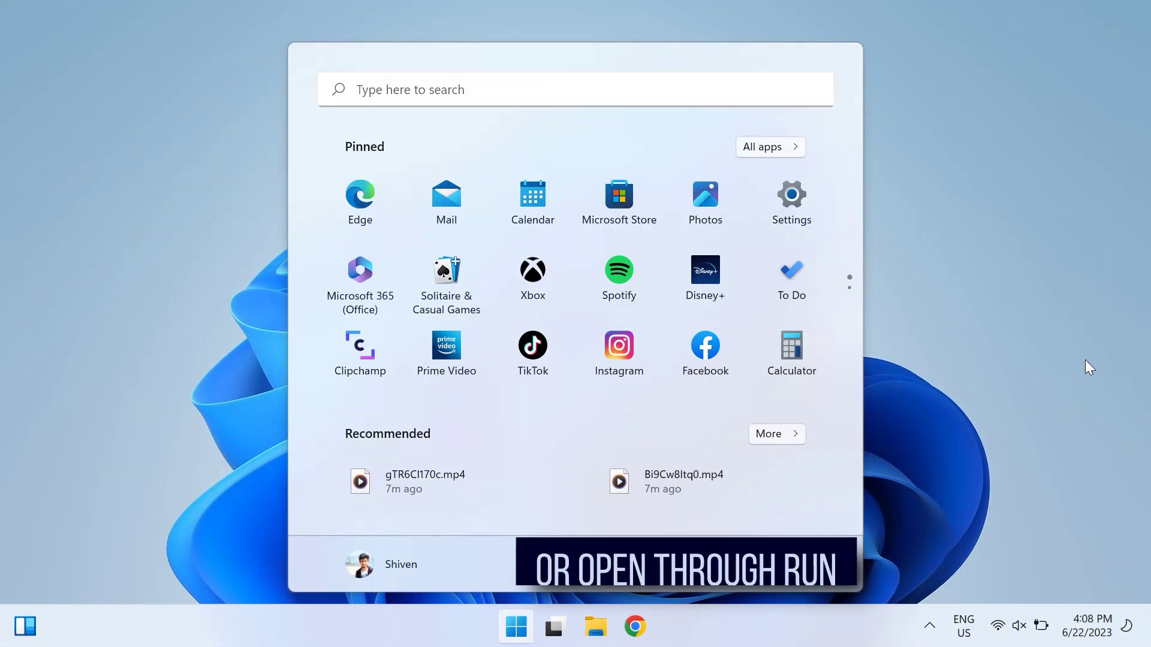
pyautogui.write('run')
pyautogui.press('Return')
pyautogui.write('ser')
pyautogui.press('Down')
pyautogui.press('Down')
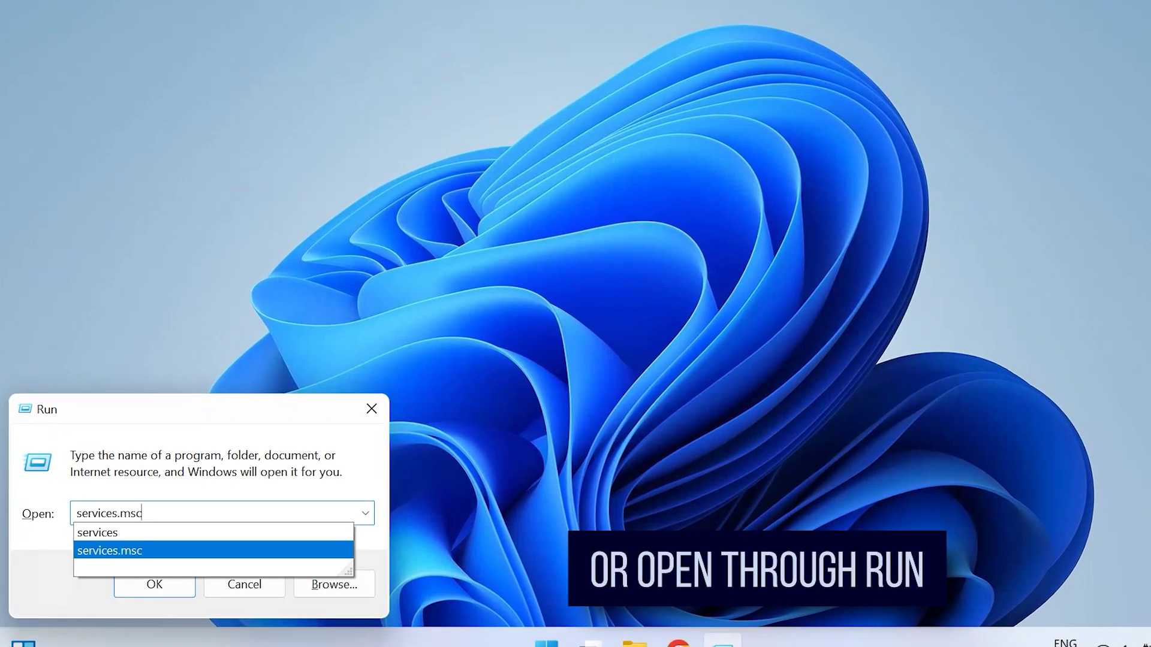
pyautogui.press('Return')
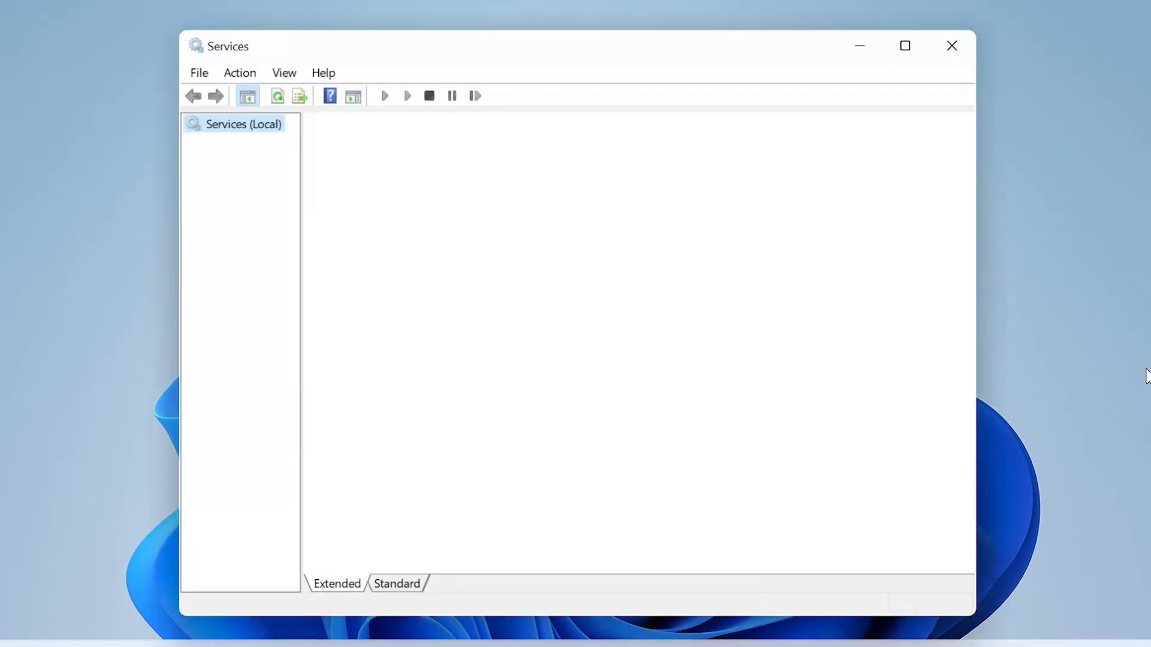
# Set IPsec Policy Agent's startup type to Automatic, then apply and confirm
pyautogui.scroll(-20, 671, 389)
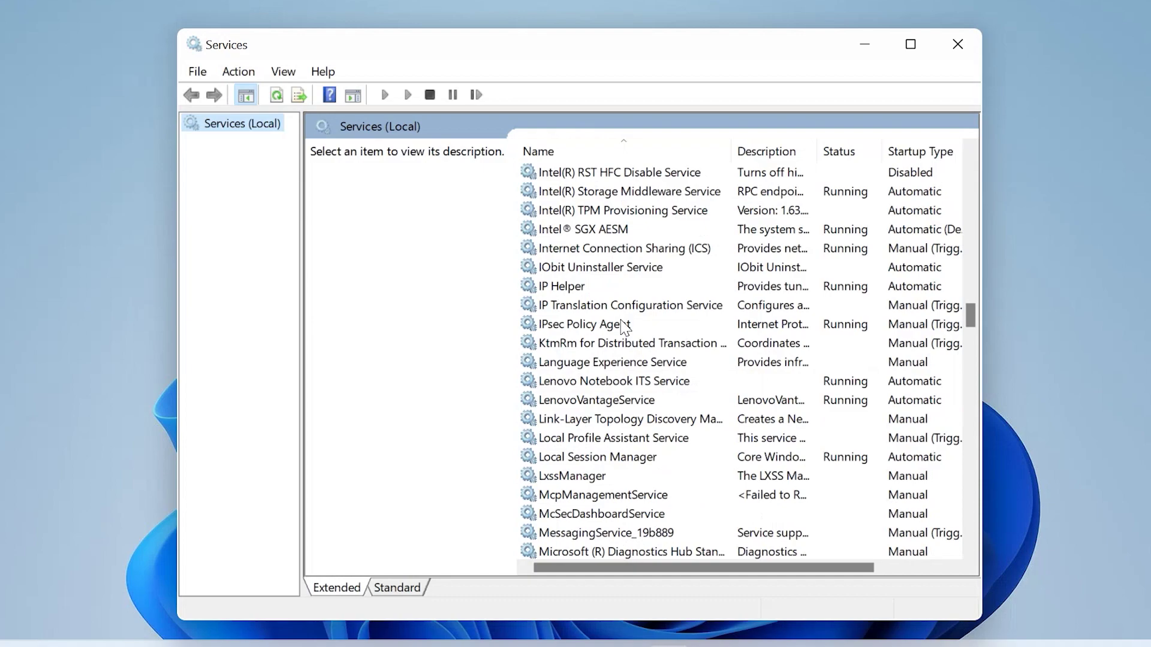
pyautogui.click(666, 327)
pyautogui.doubleClick(665, 323)
pyautogui.click(665, 322)
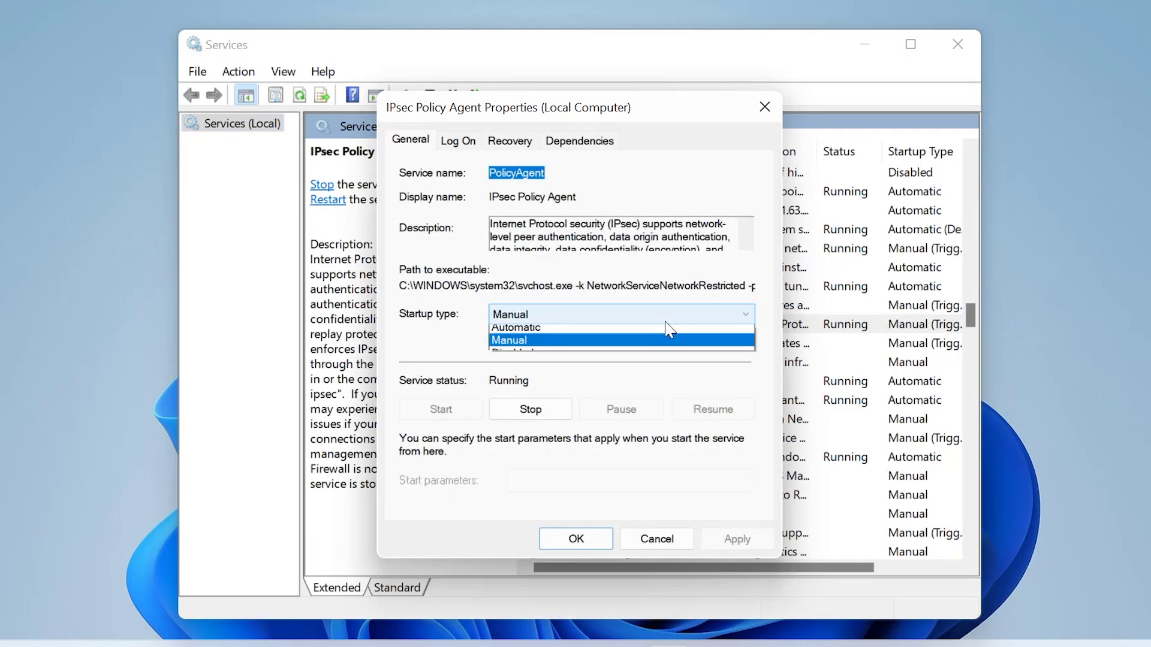
pyautogui.click(617, 345)
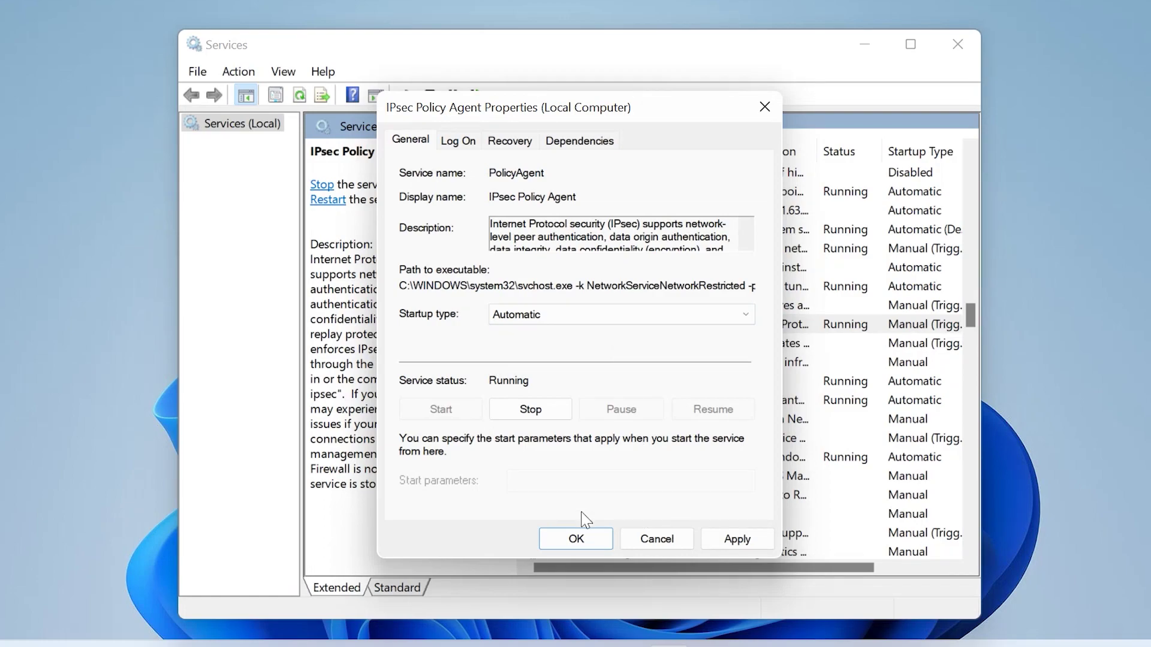
pyautogui.click(749, 540)
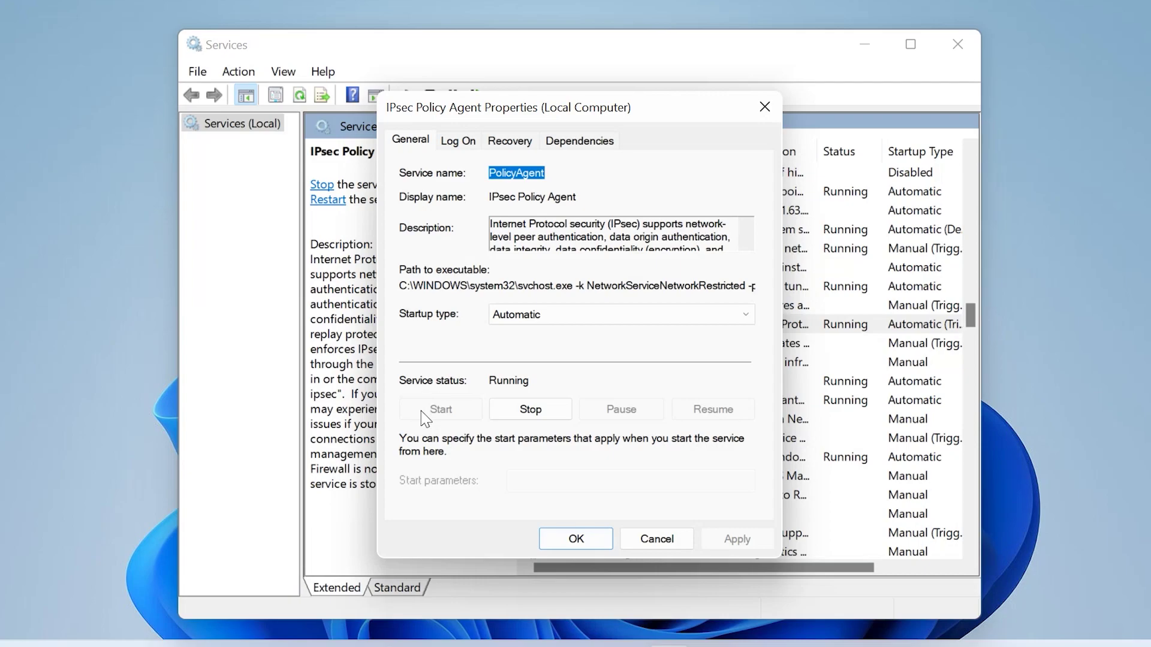
pyautogui.click(545, 538)
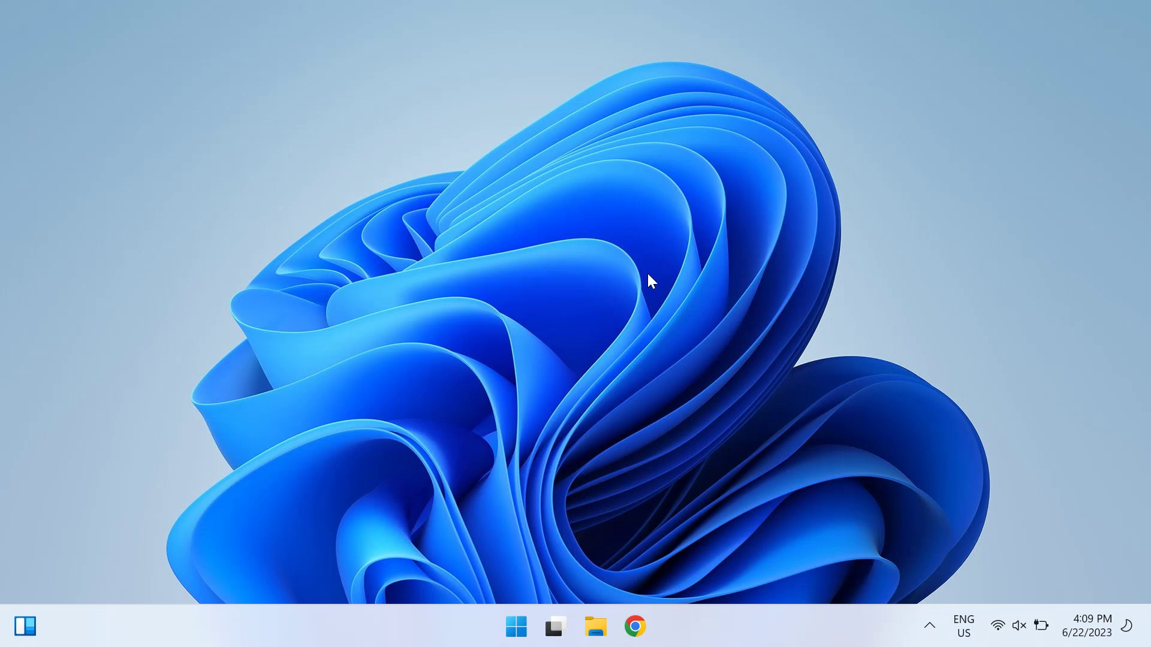
# Open Settings with Win+I and check the Windows 11 update installing on the Windows Update page
pyautogui.press('super+i')
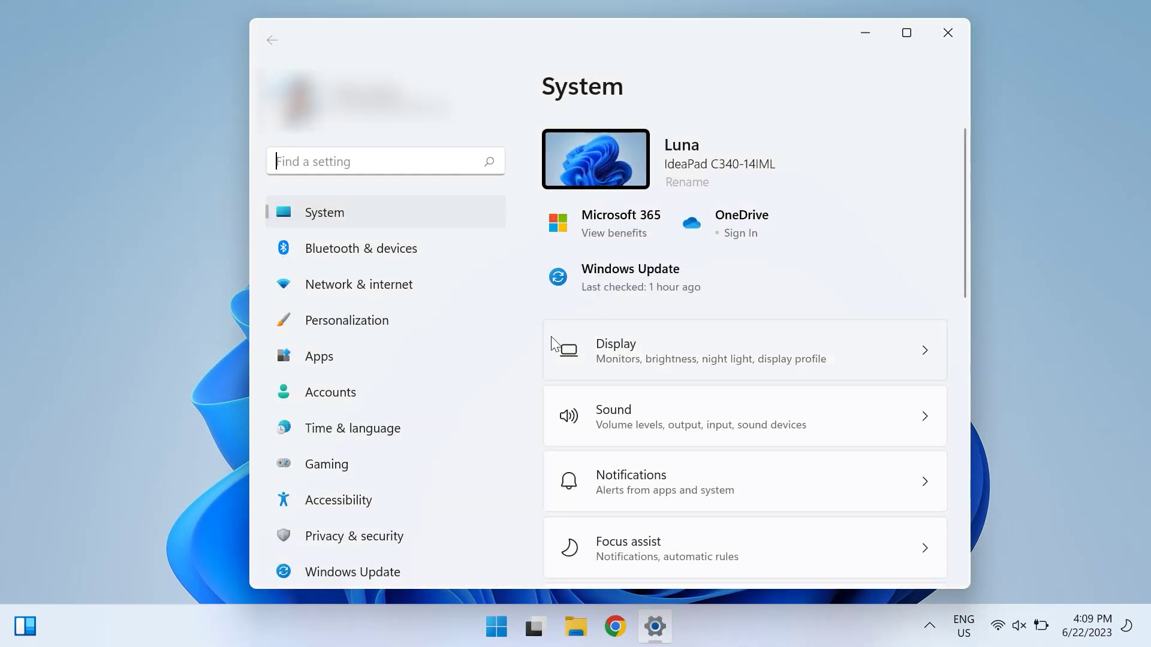
pyautogui.scroll(-1, 348, 528)
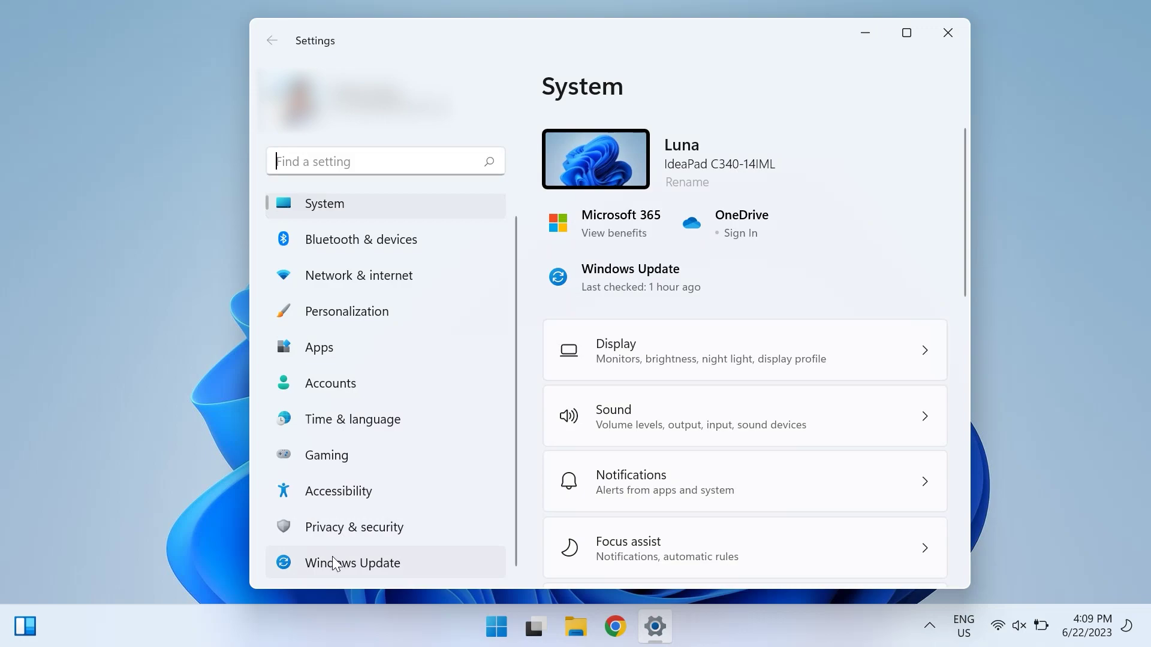
pyautogui.click(334, 564)
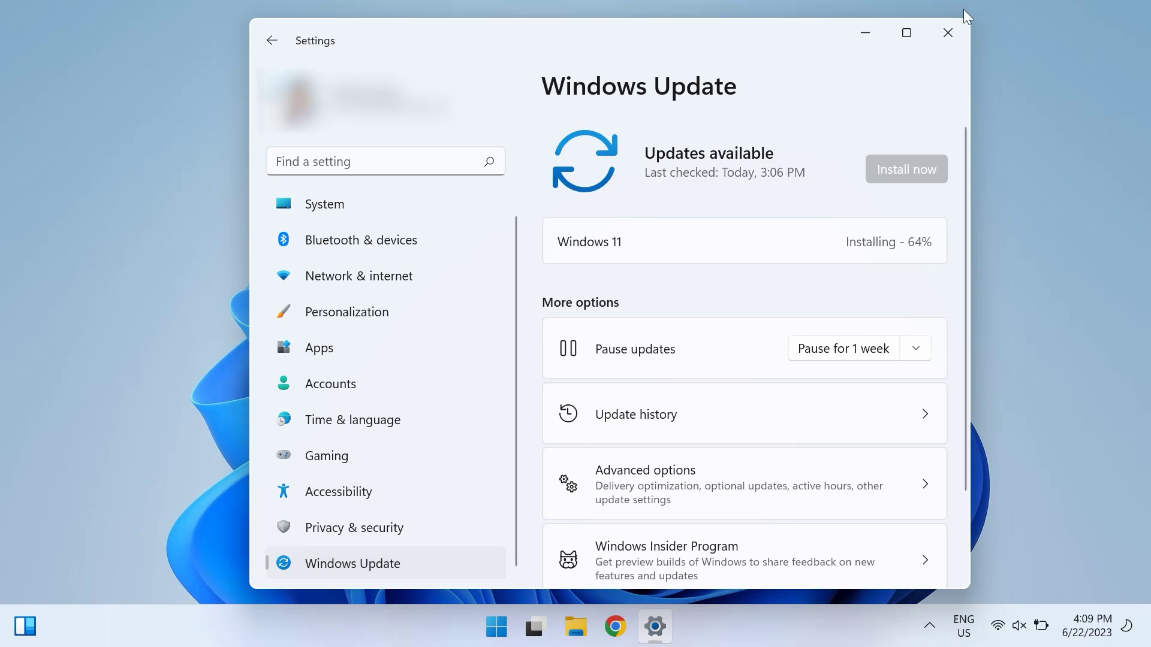
pyautogui.click(950, 33)
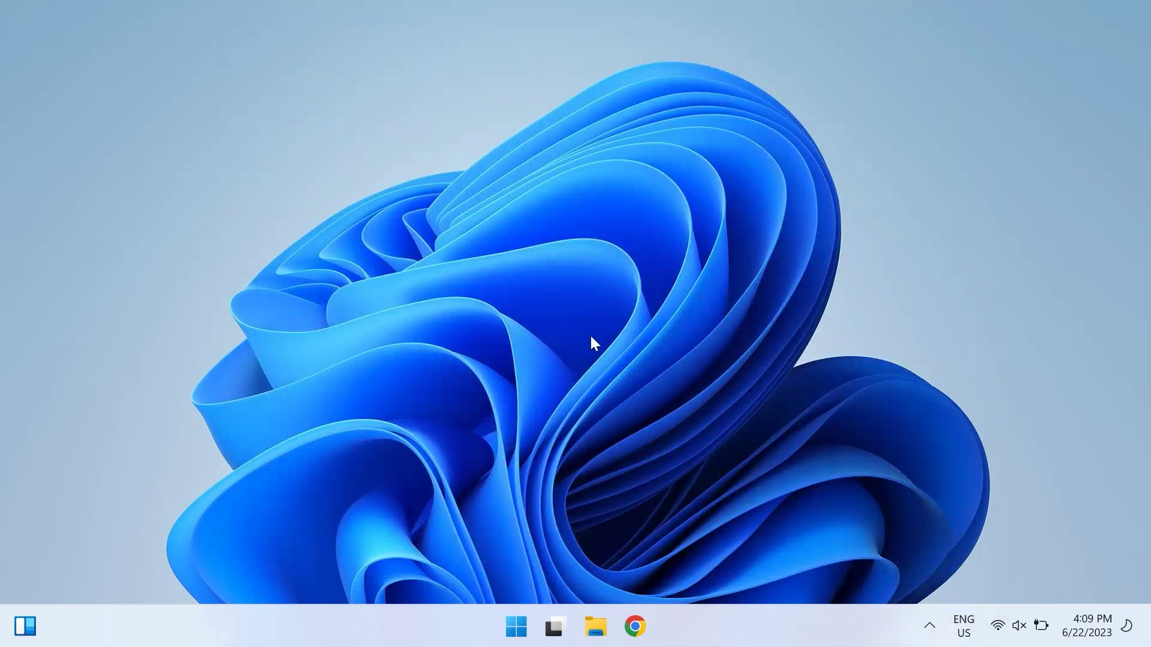